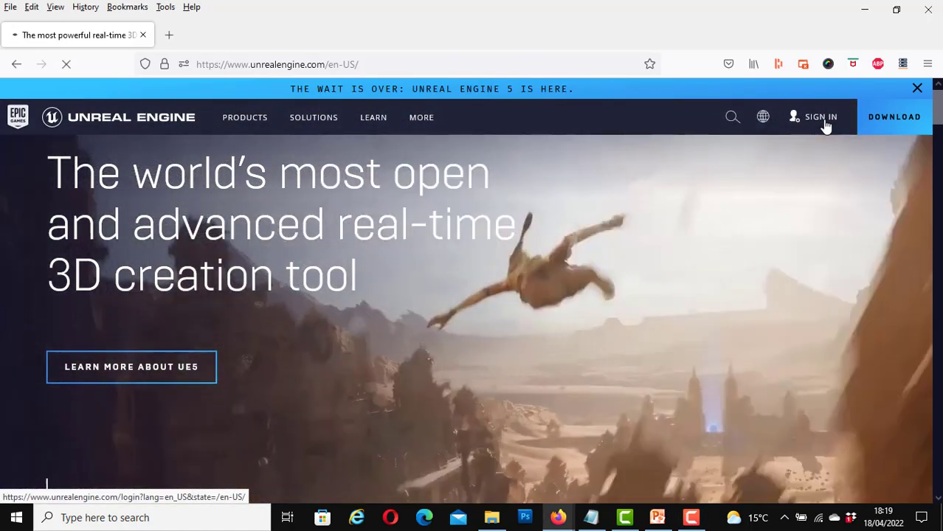
Step: Open the Unreal Engine website's sign-in page and choose to sign in with Epic Games
click(825, 125)
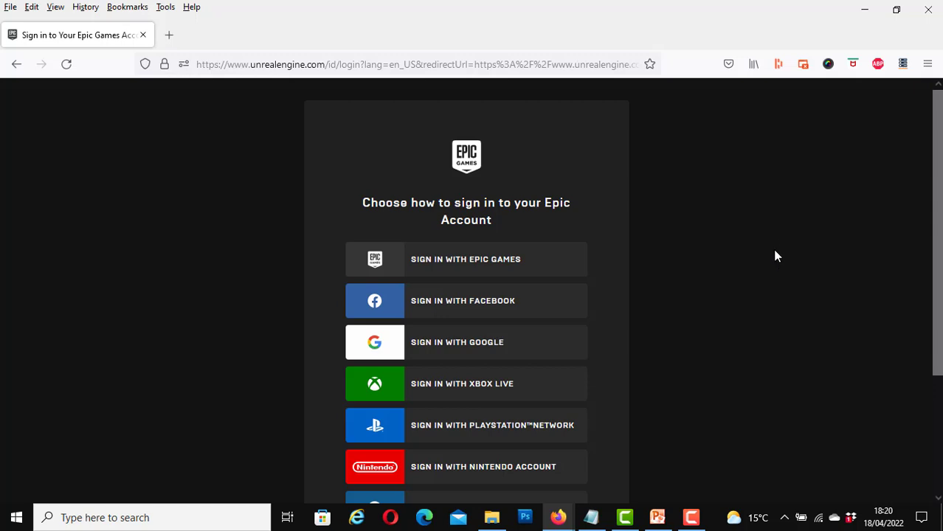
drag(939, 223, 924, 265)
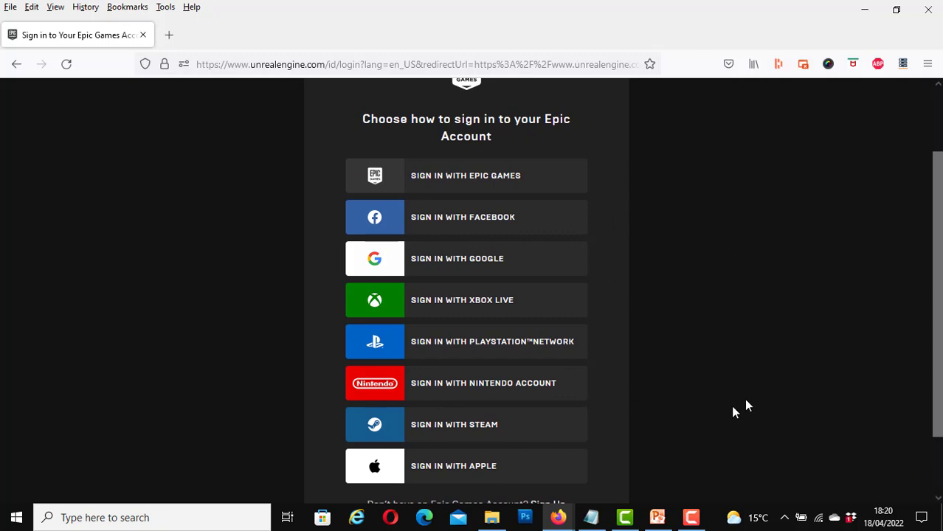
drag(938, 308, 941, 355)
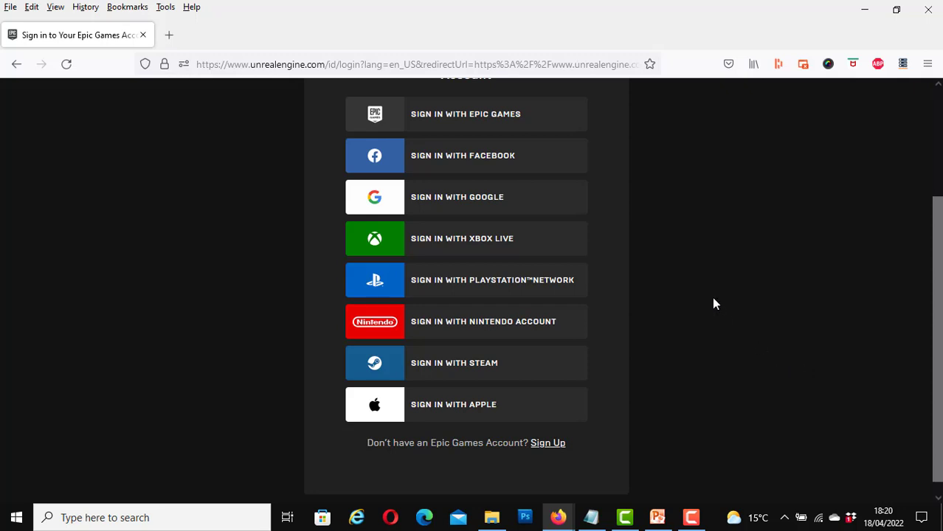
click(490, 121)
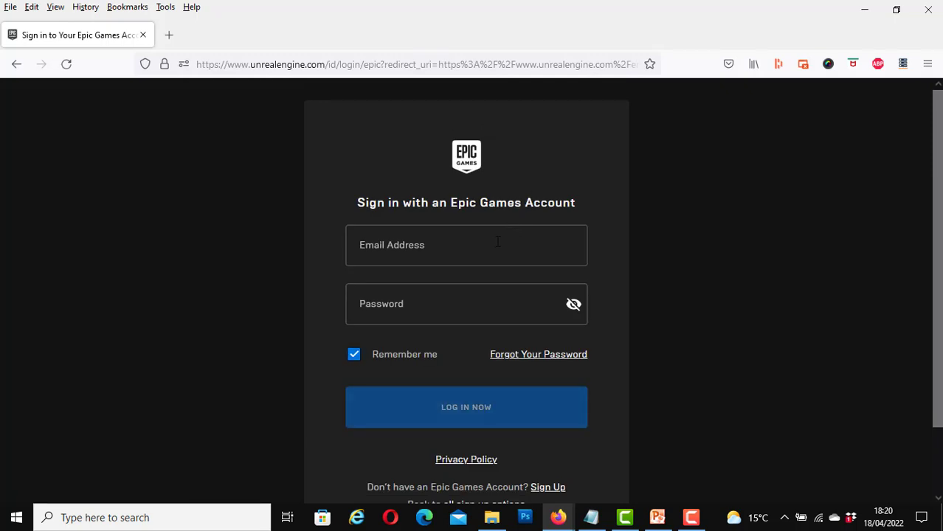
Step: Enter the account's email address and password on the website, and log in to Epic Games
click(458, 254)
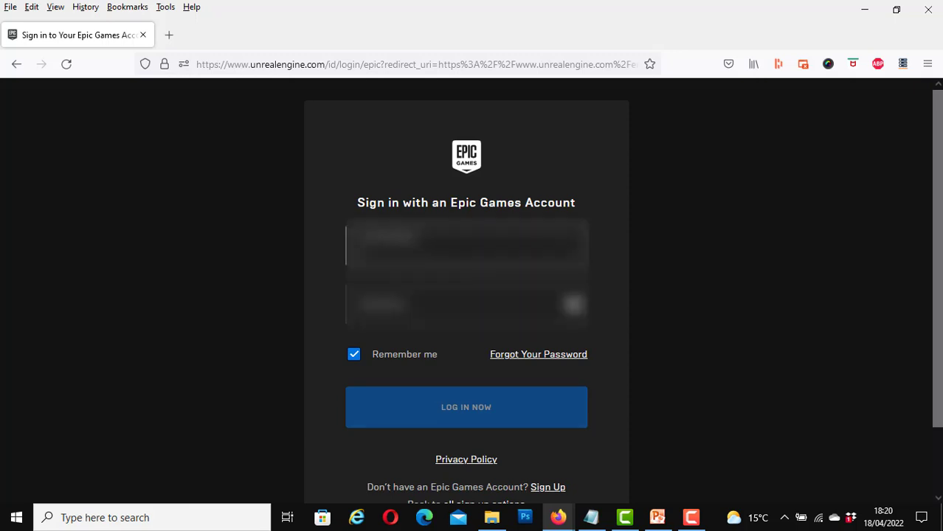
text(**********)
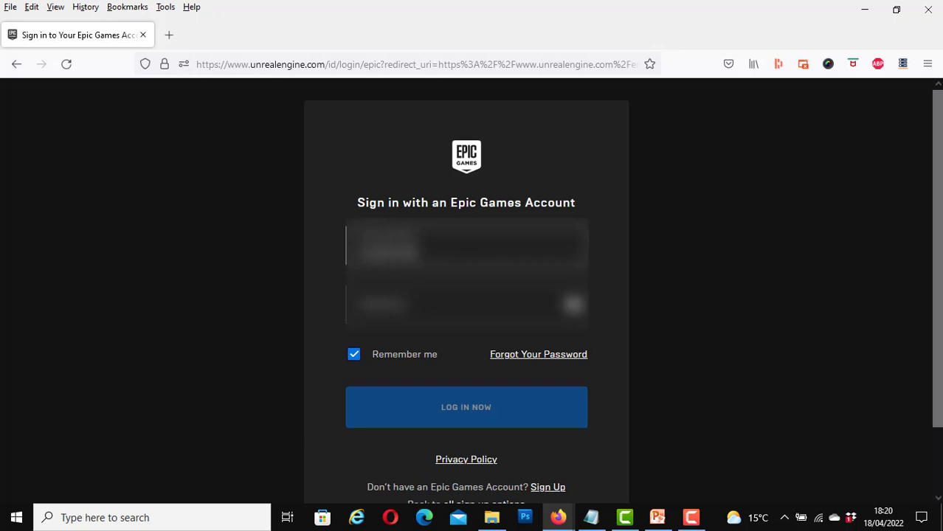
text(******)
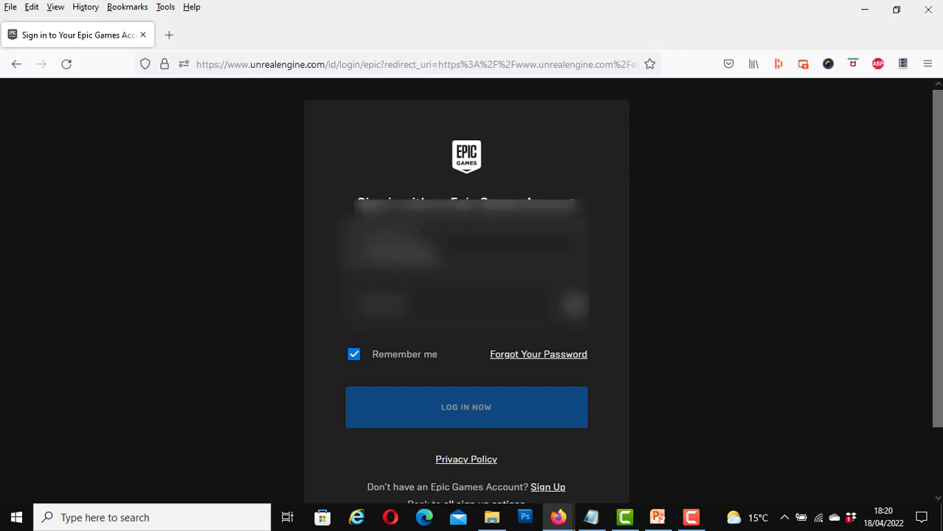
text(**)
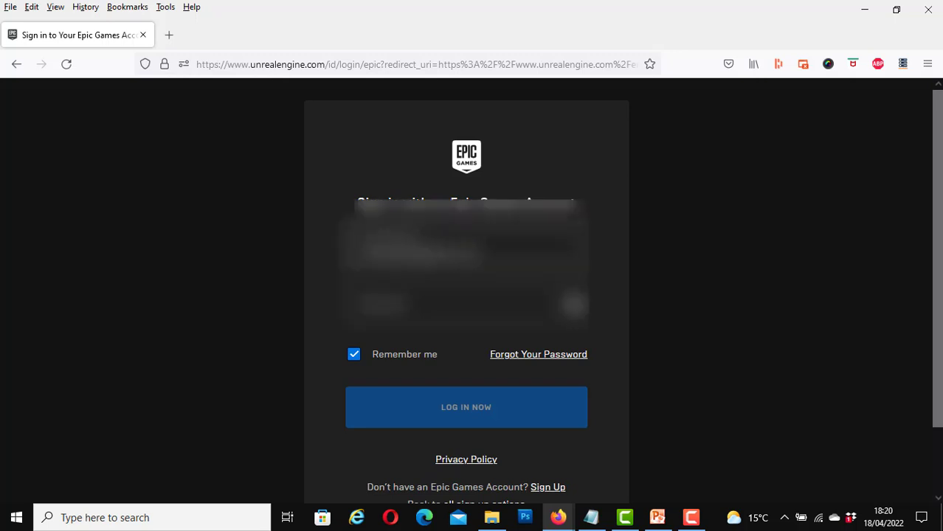
text(********)
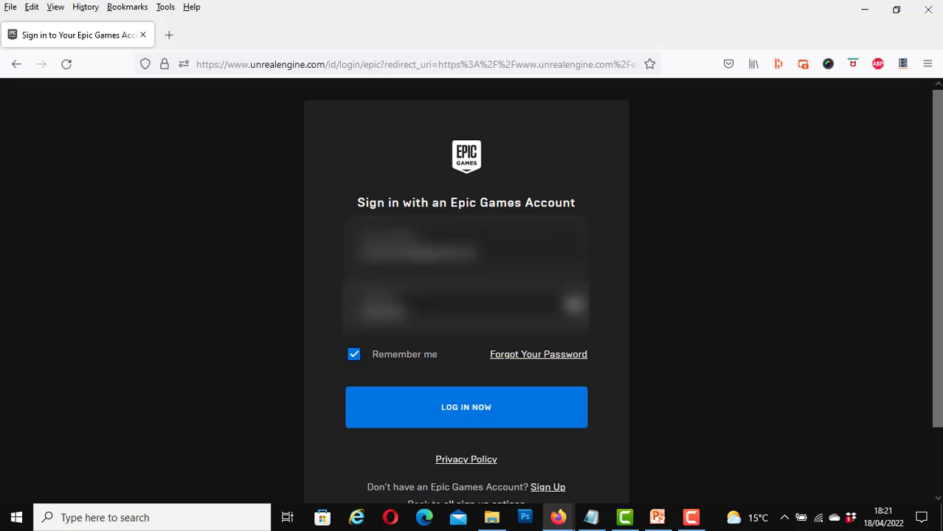
text(**)
click(467, 415)
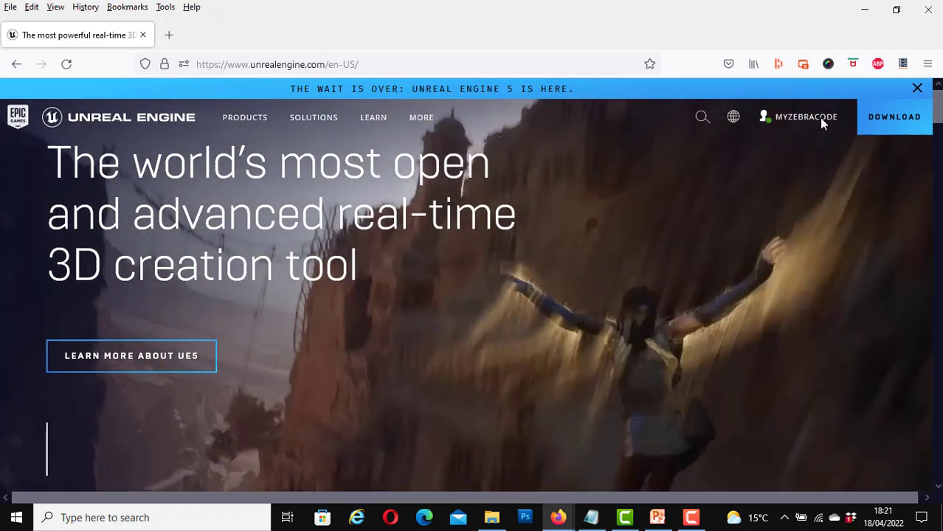
Step: Open the Unreal Engine download page and download the Epic Games launcher installer
mouse_move(819, 119)
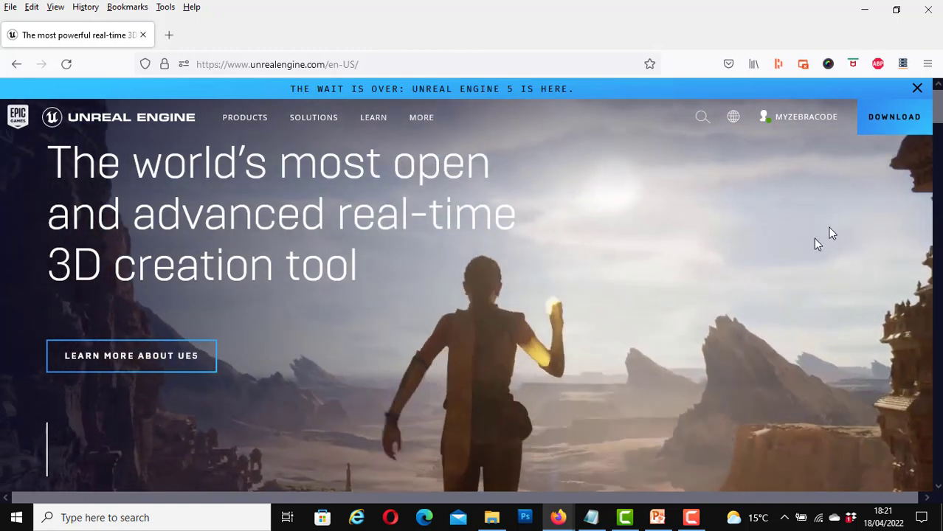
click(888, 125)
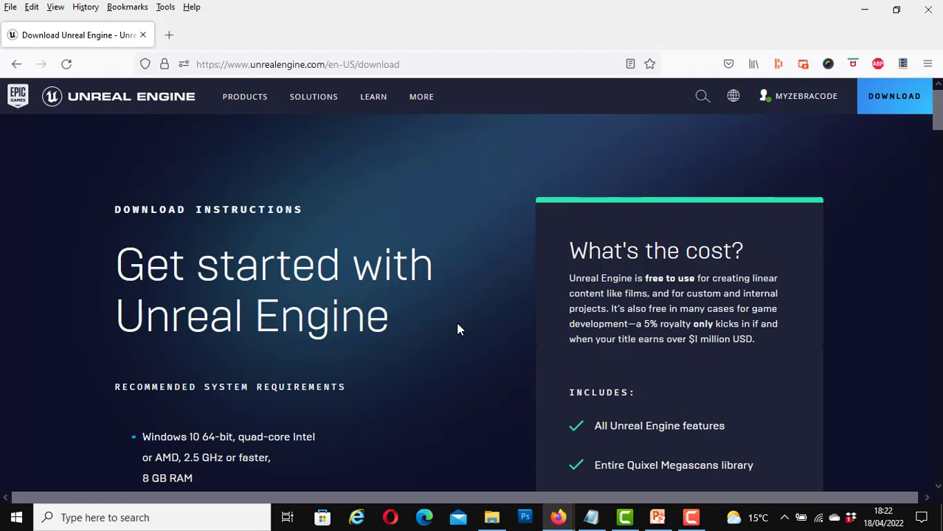
scroll(459, 327, down, 3)
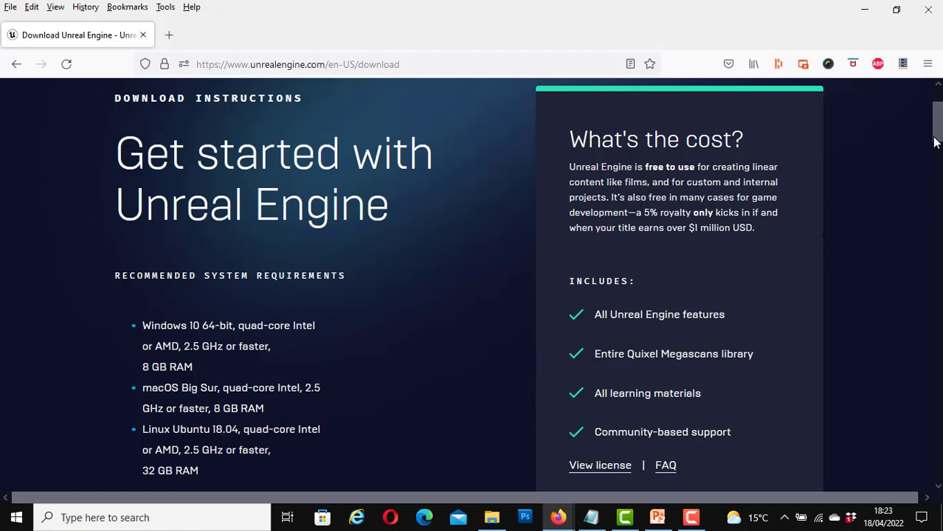
drag(938, 139, 938, 183)
scroll(204, 330, down, 1)
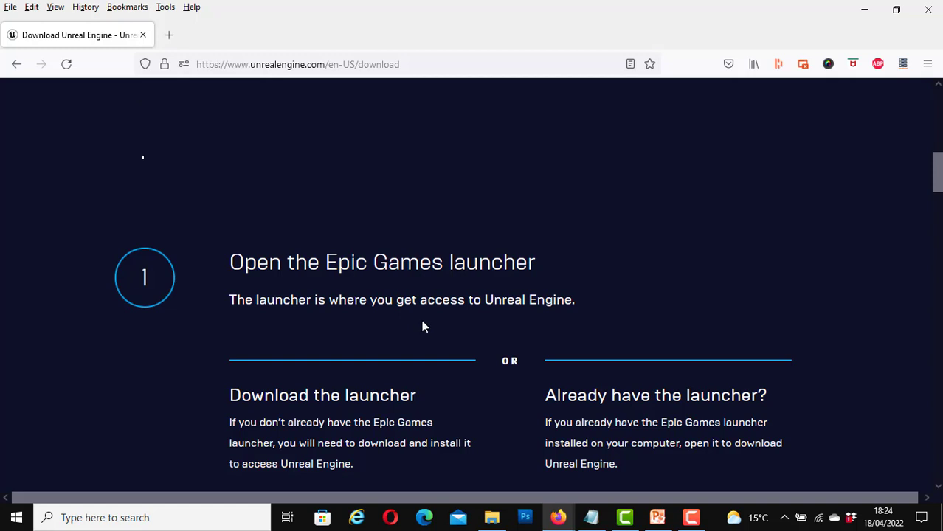
drag(937, 189, 937, 203)
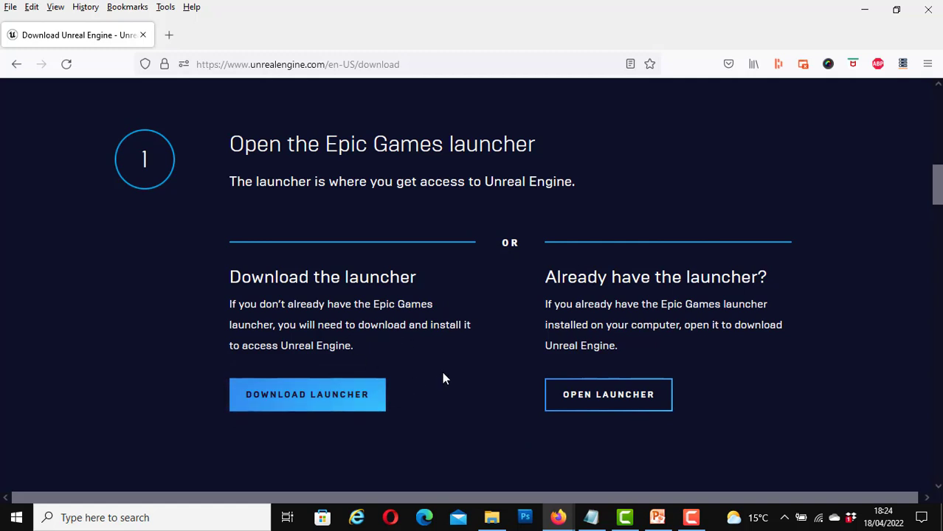
click(324, 402)
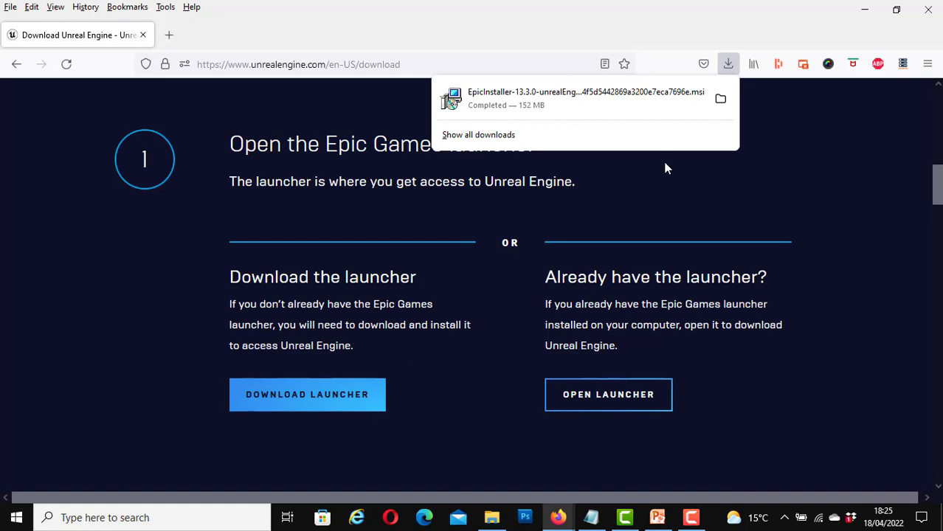
Step: Run the downloaded EpicInstaller-13.3.0 file from the Downloads folder and minimize the folder window
click(722, 99)
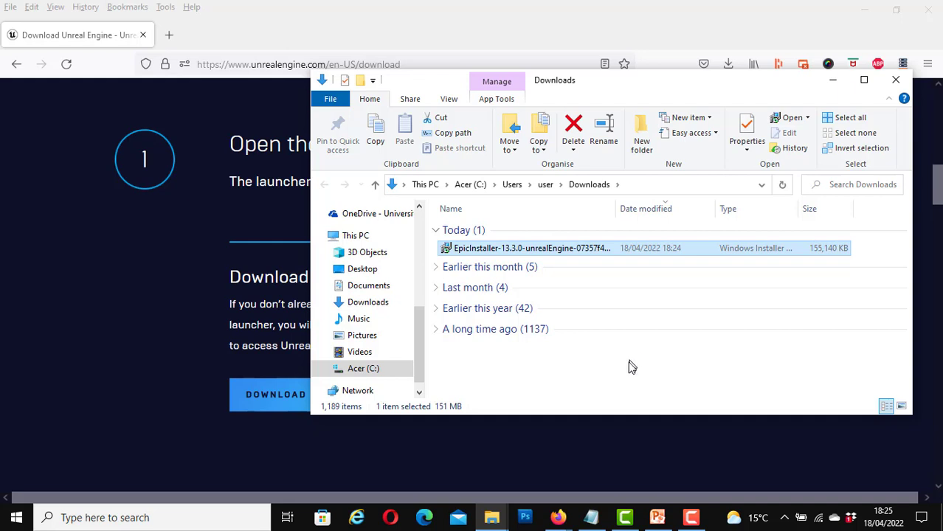
double_click(541, 252)
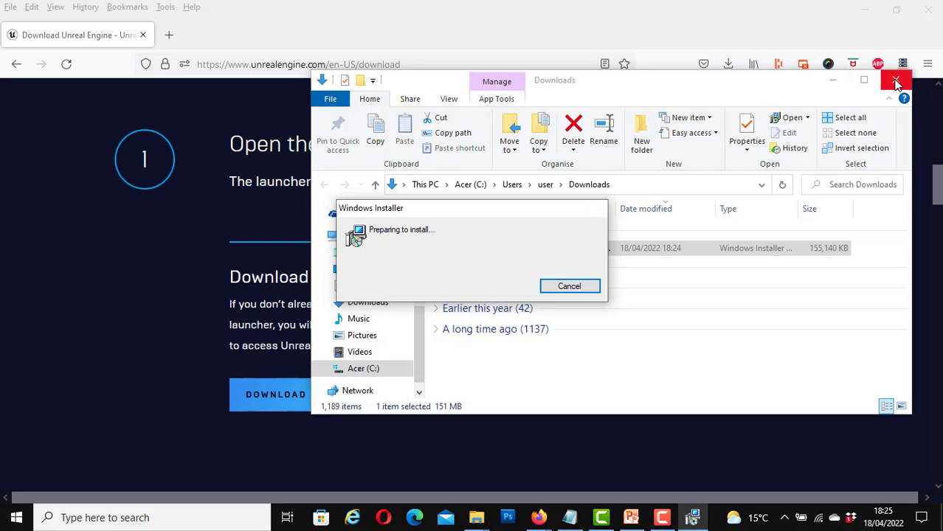
click(833, 81)
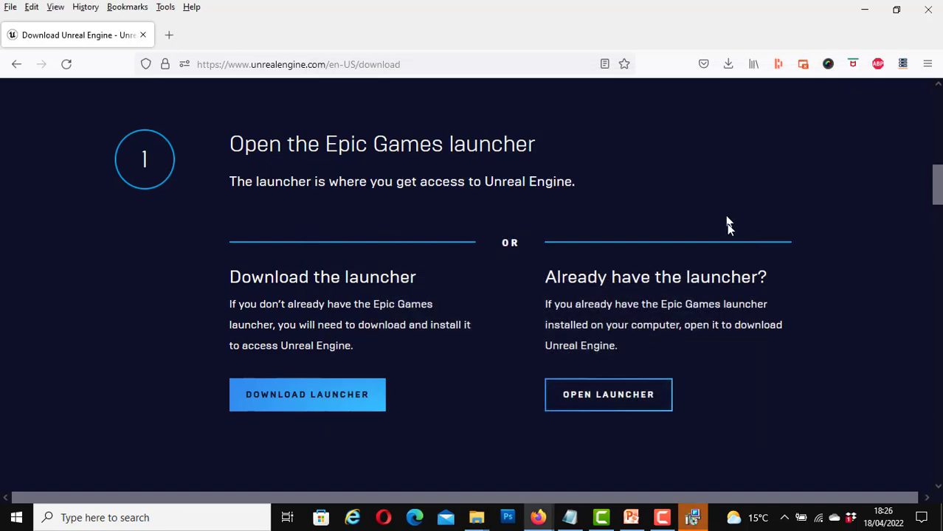
Step: Install the Epic Games Launcher to C:\Program Files (x86)\Epic Games\ and bring up the launcher's update window
mouse_move(694, 521)
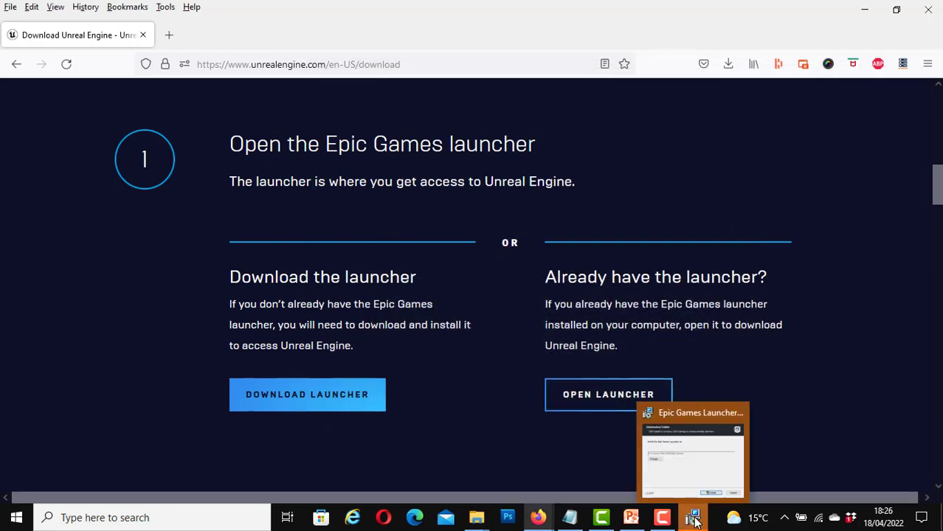
click(693, 454)
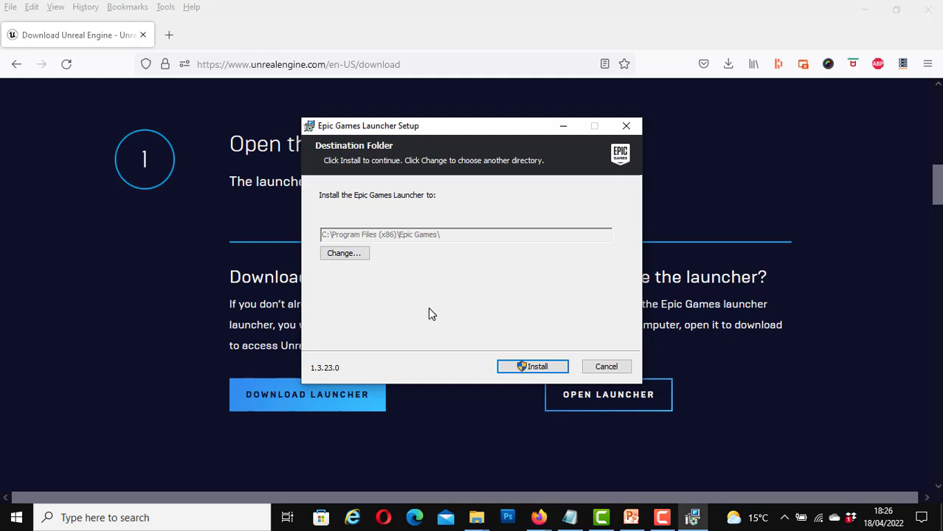
click(536, 369)
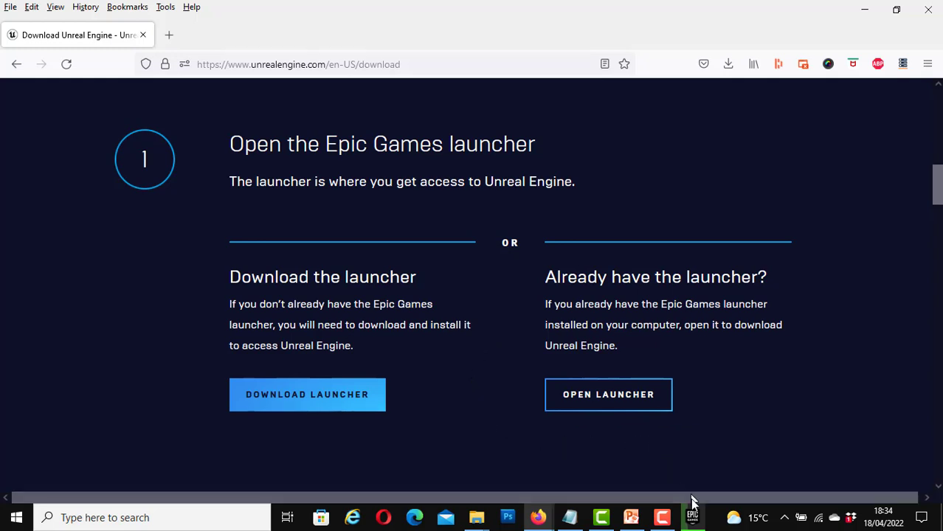
mouse_move(694, 524)
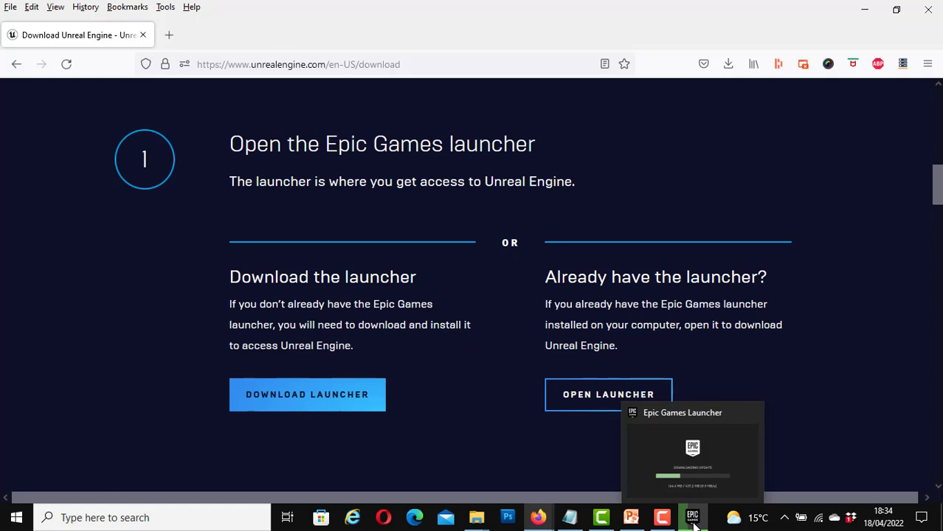
click(694, 524)
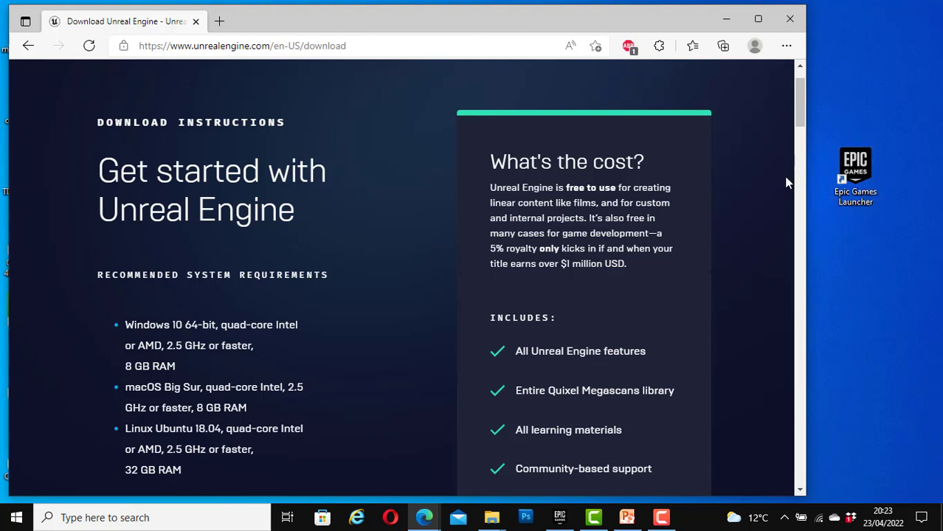
Step: Review the launcher and install instructions on the download page, and switch to the Epic Games Launcher to sign in with Epic Games
click(801, 116)
drag(801, 116, 803, 180)
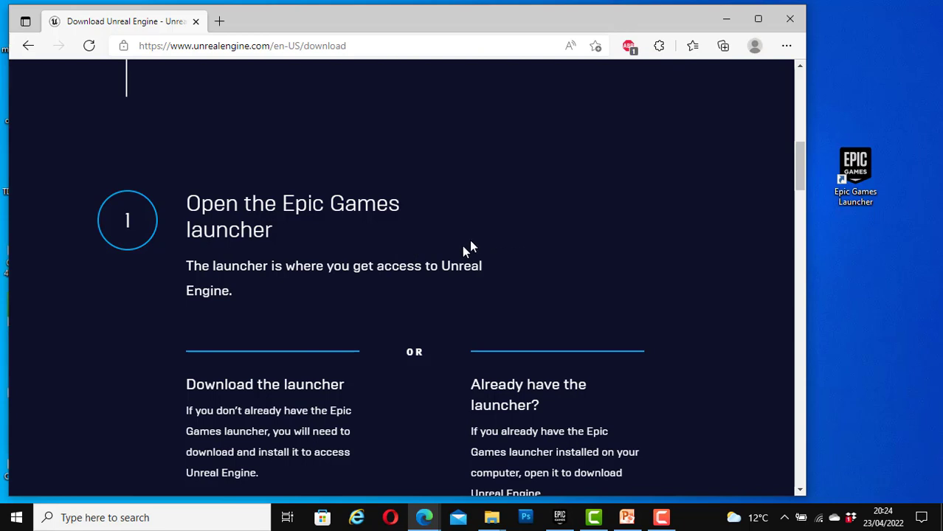
drag(802, 169, 803, 214)
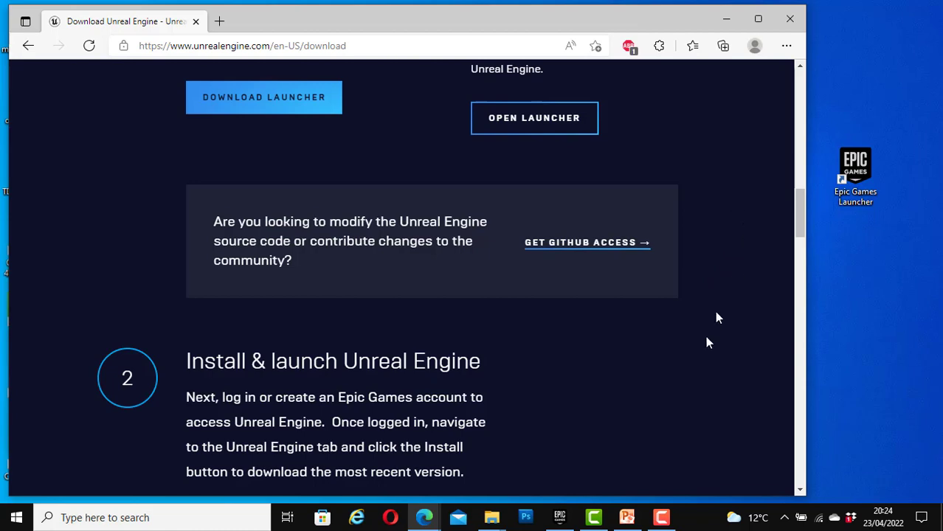
click(561, 519)
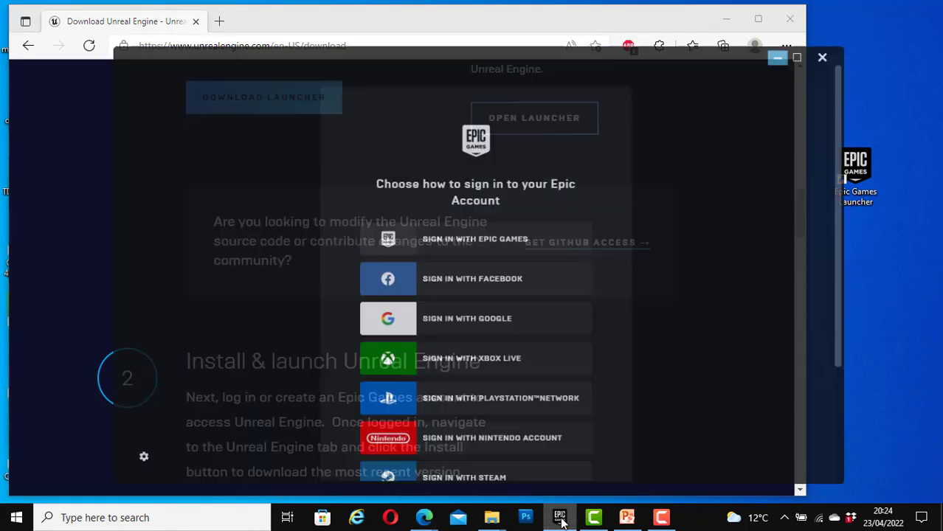
drag(802, 159, 788, 181)
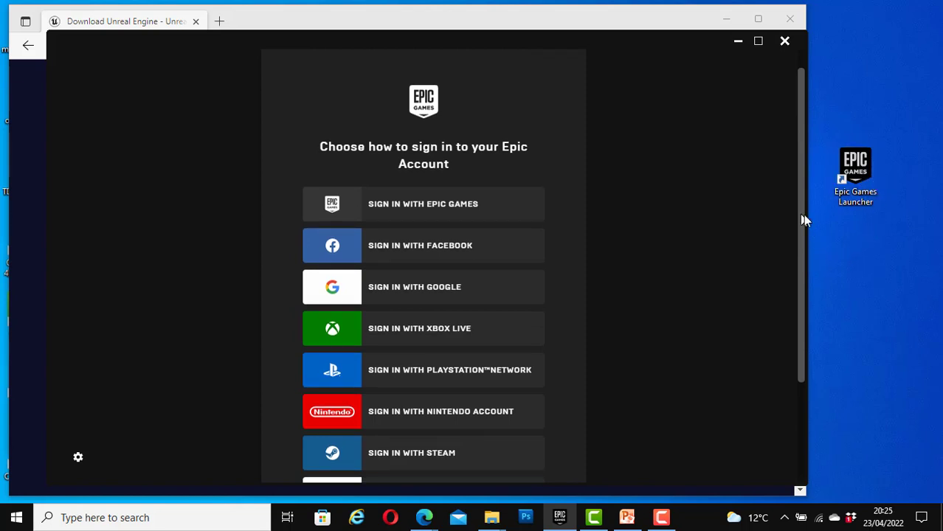
click(407, 211)
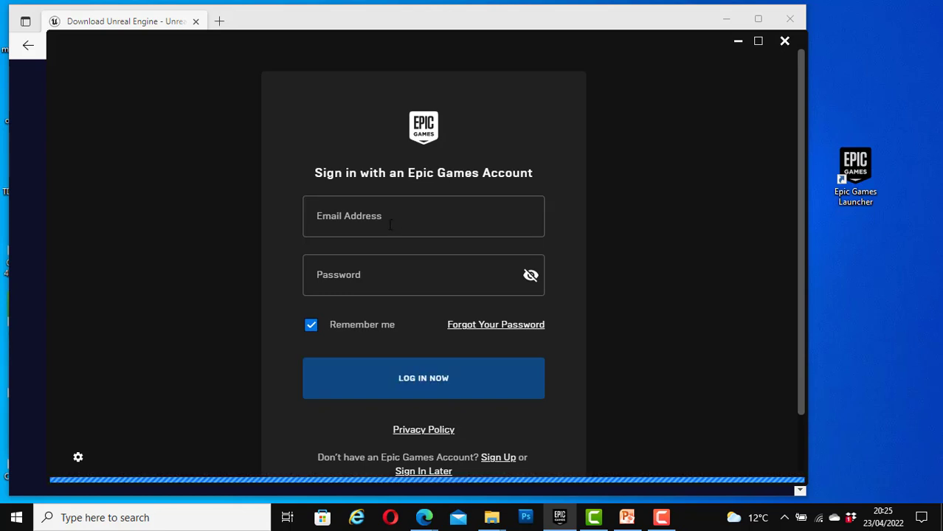
Step: Fill in the email address and account password in the Epic Games Launcher and log in
click(389, 224)
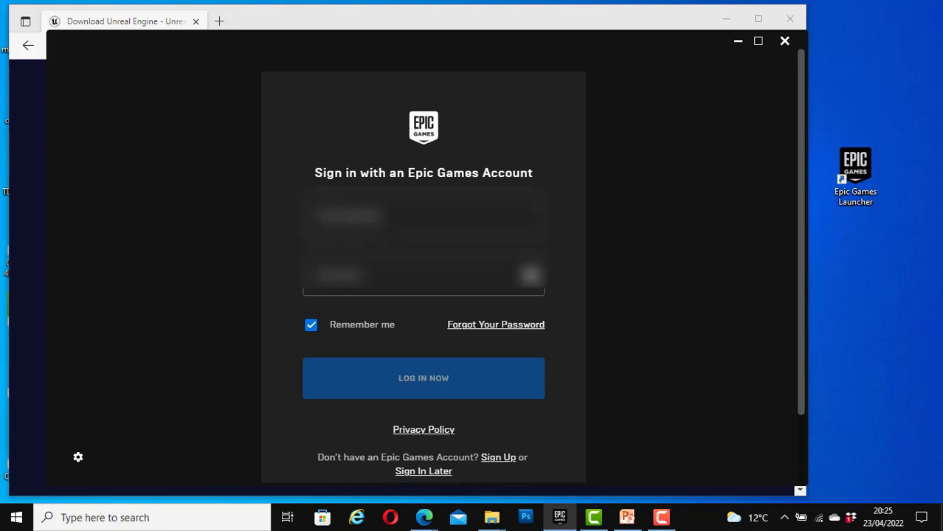
text(?????????)
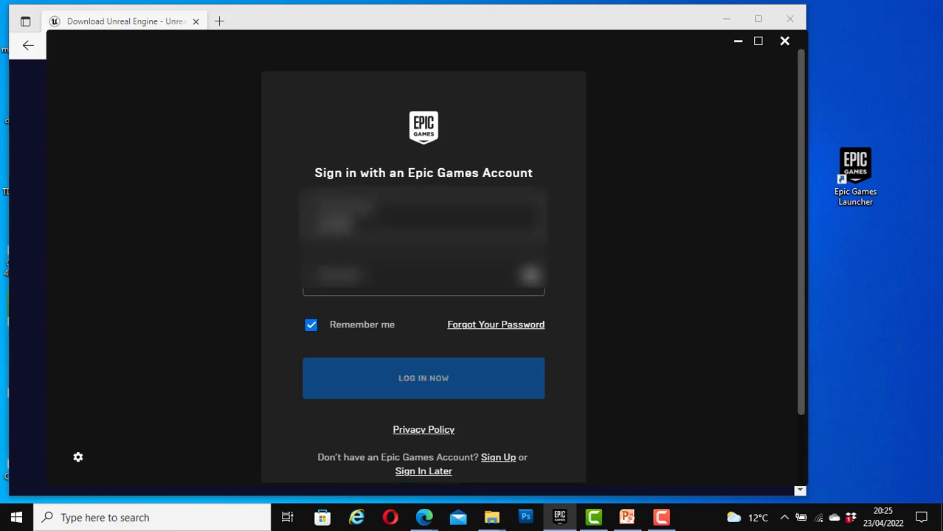
text(??????)
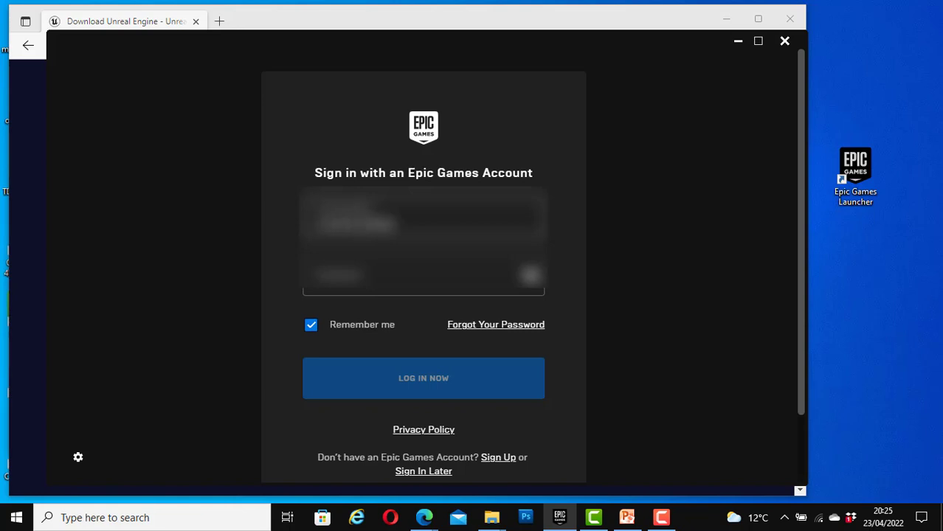
text(????)
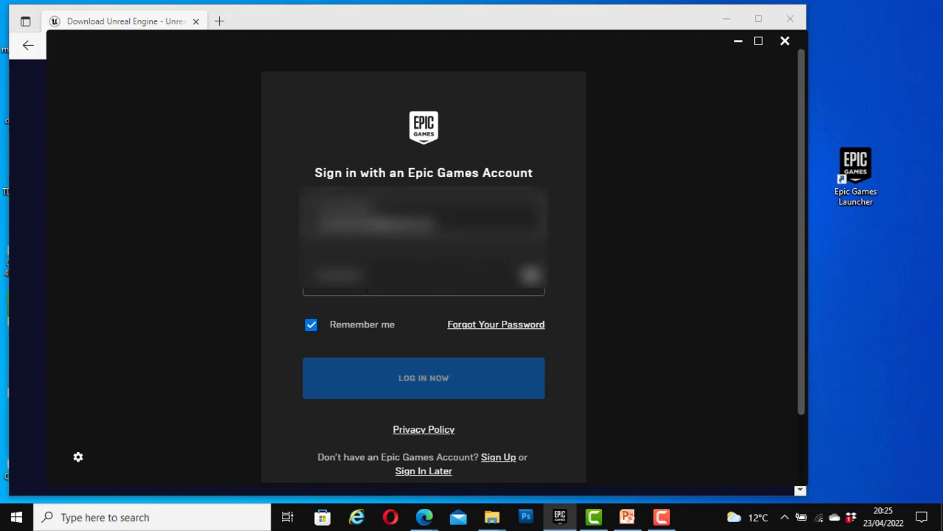
click(392, 277)
text(??????)
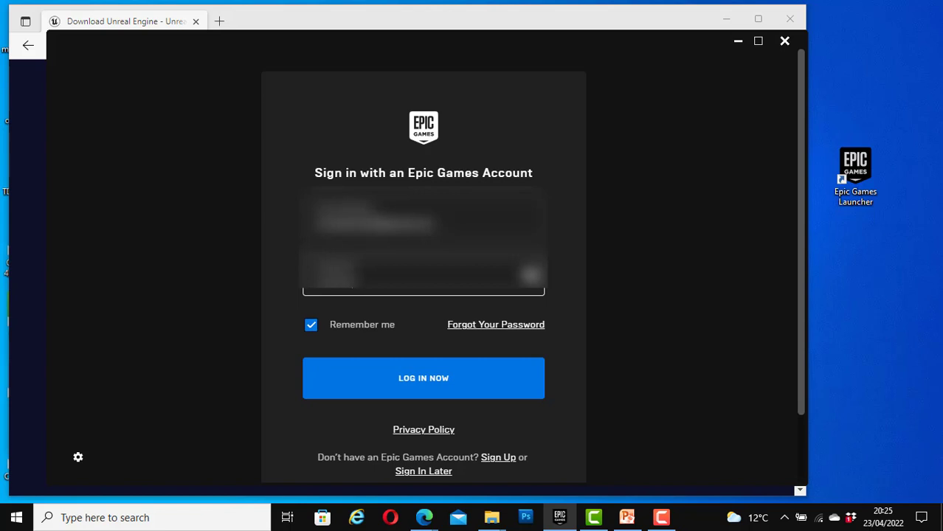
click(426, 380)
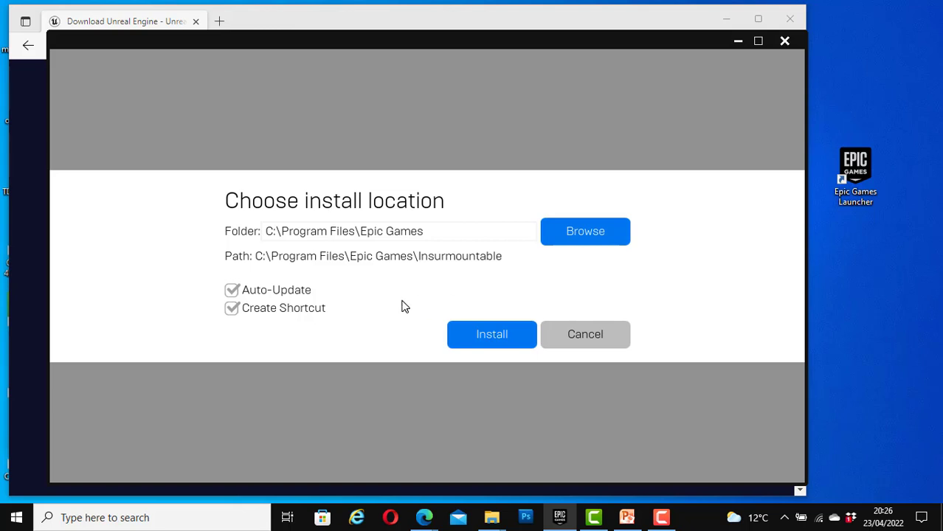
Step: Install Insurmountable to C:\Program Files\Epic Games with auto-update and a shortcut, and look through the store page
click(492, 335)
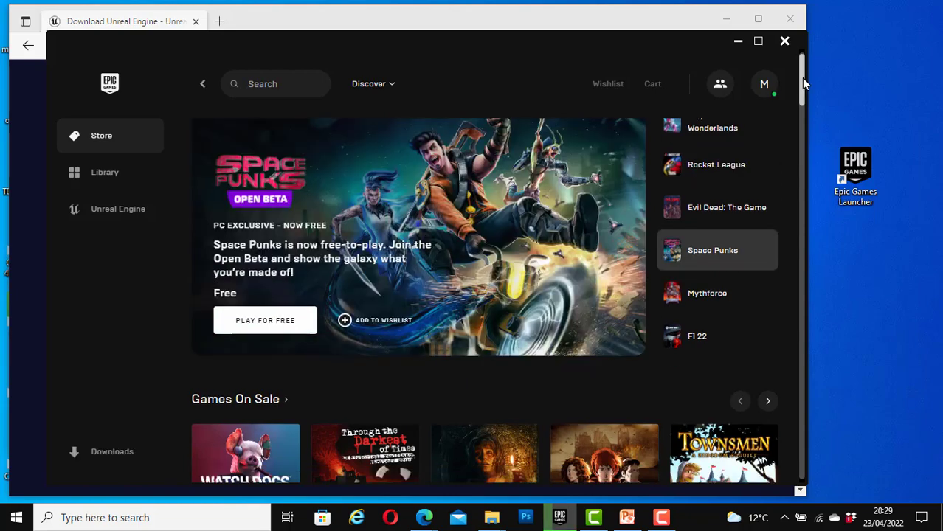
drag(803, 79, 801, 275)
drag(802, 201, 803, 77)
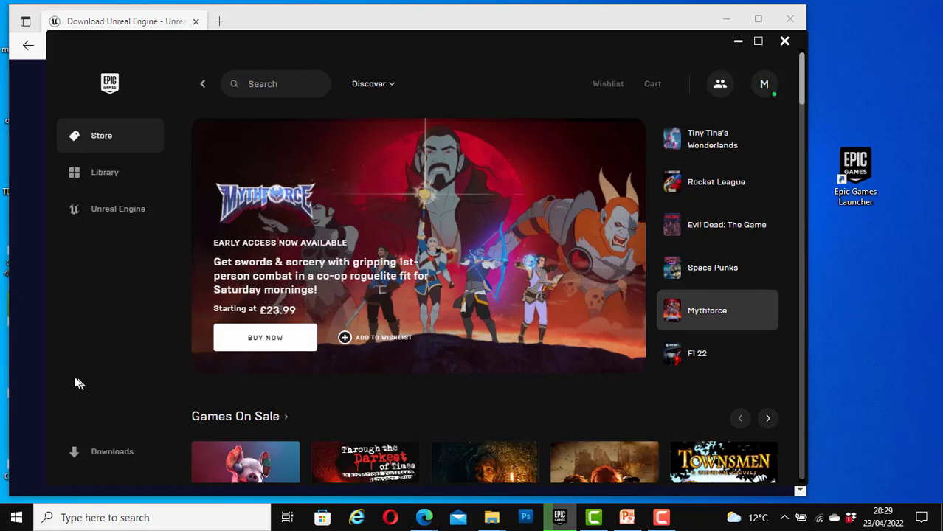
Step: Go to the launcher's Unreal Engine section and start the engine installation
click(110, 212)
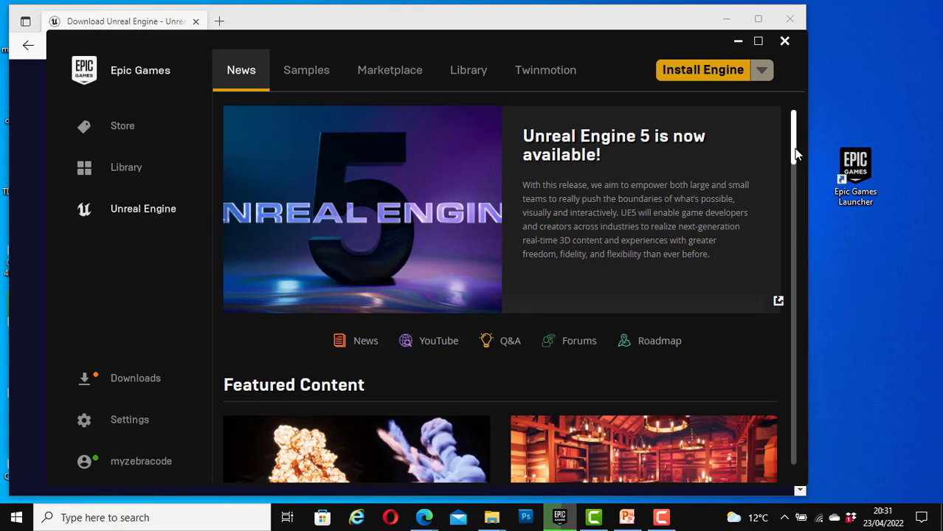
mouse_move(794, 148)
mouse_down()
mouse_move(800, 245)
mouse_move(795, 143)
mouse_up()
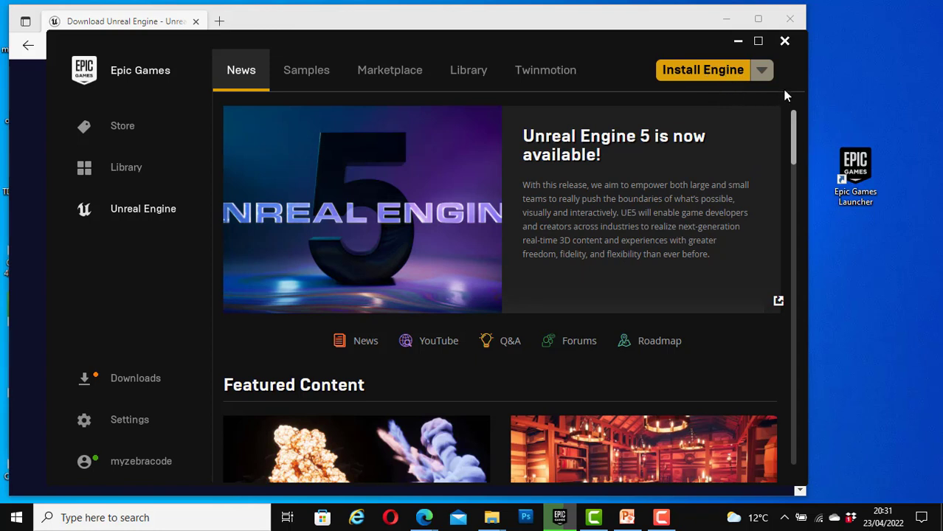
click(699, 71)
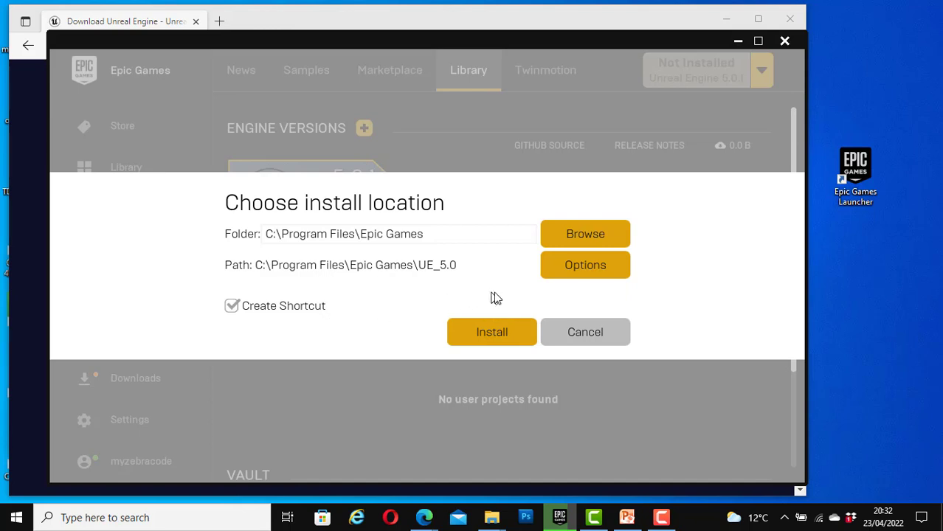
Step: Exclude the Linux and IOS target platforms from the installation options and install Unreal Engine 5.0.1 to C:\Program Files\Epic Games\UE_5.0 with a shortcut
click(617, 268)
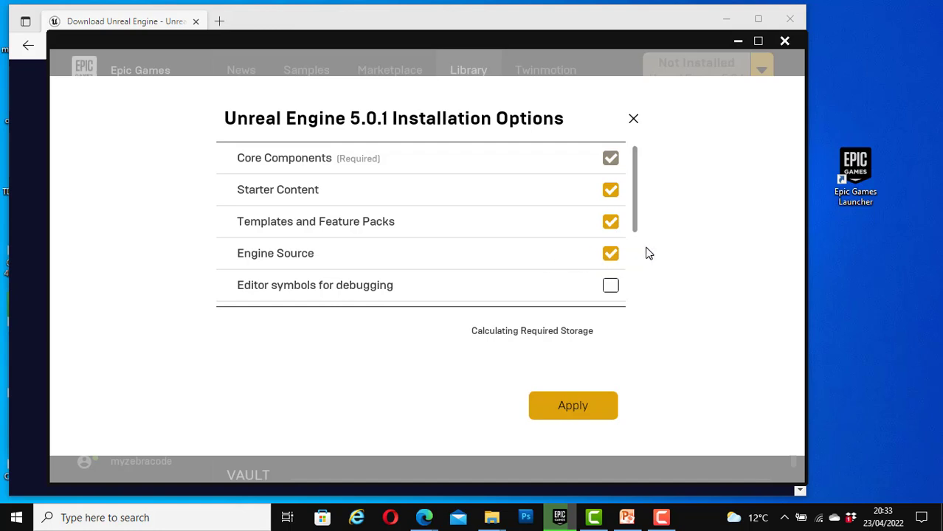
drag(635, 196, 637, 248)
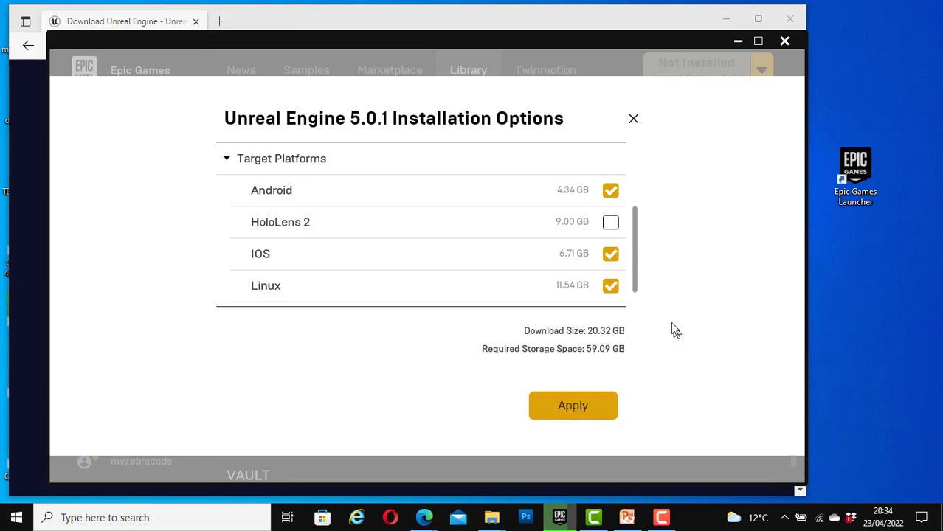
drag(636, 268, 634, 283)
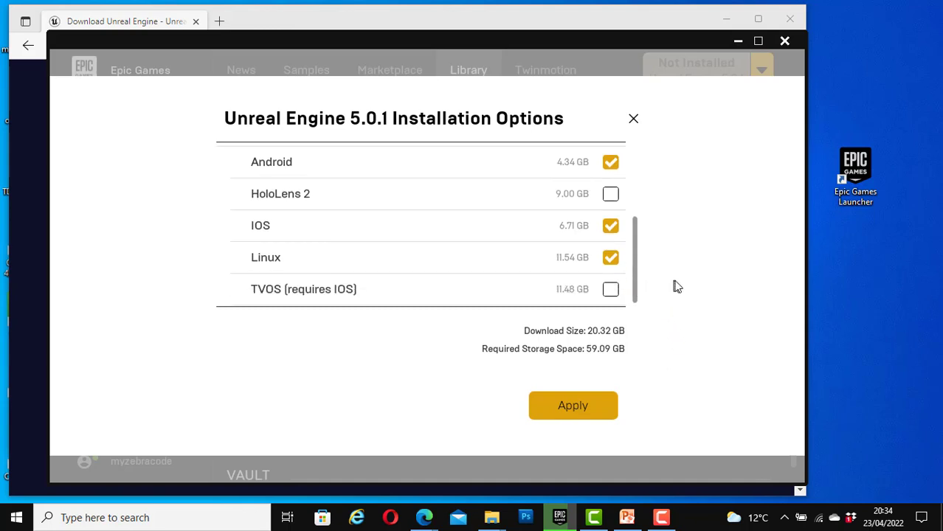
click(612, 267)
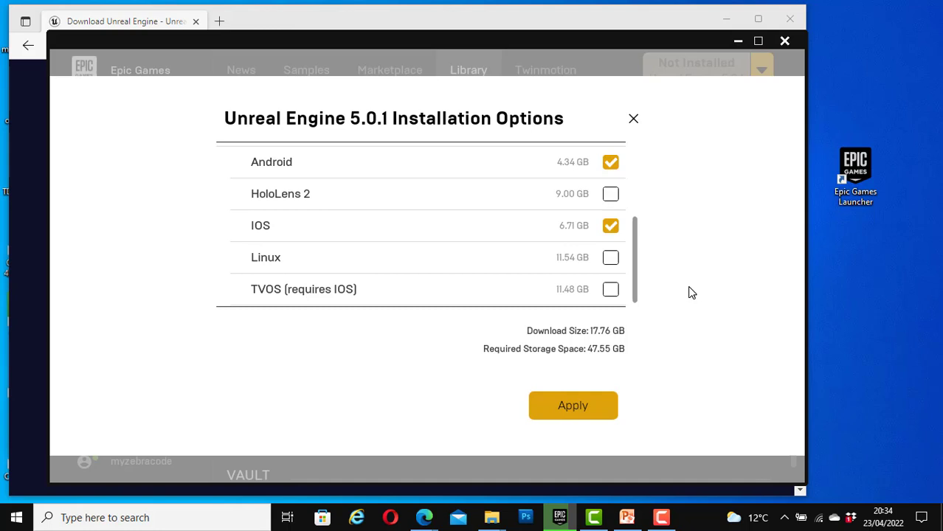
click(607, 233)
scroll(637, 273, up, 3)
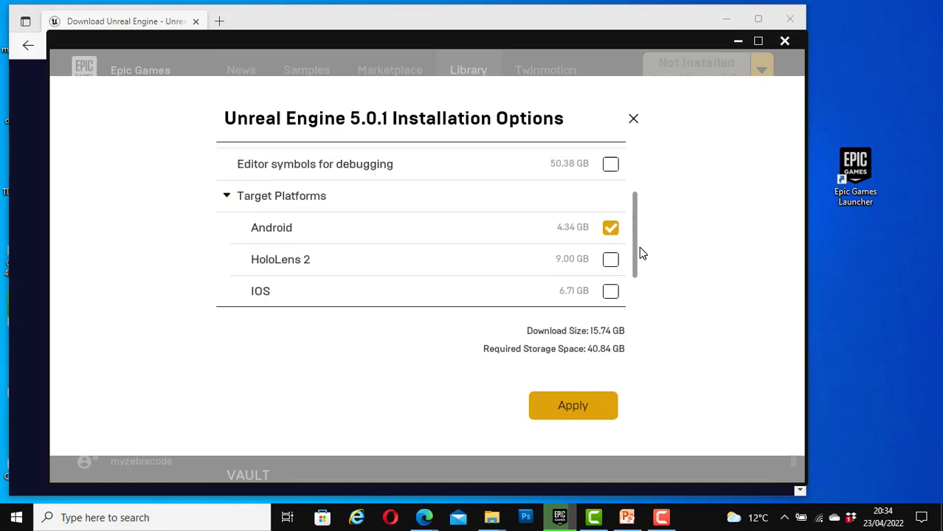
drag(641, 235, 638, 191)
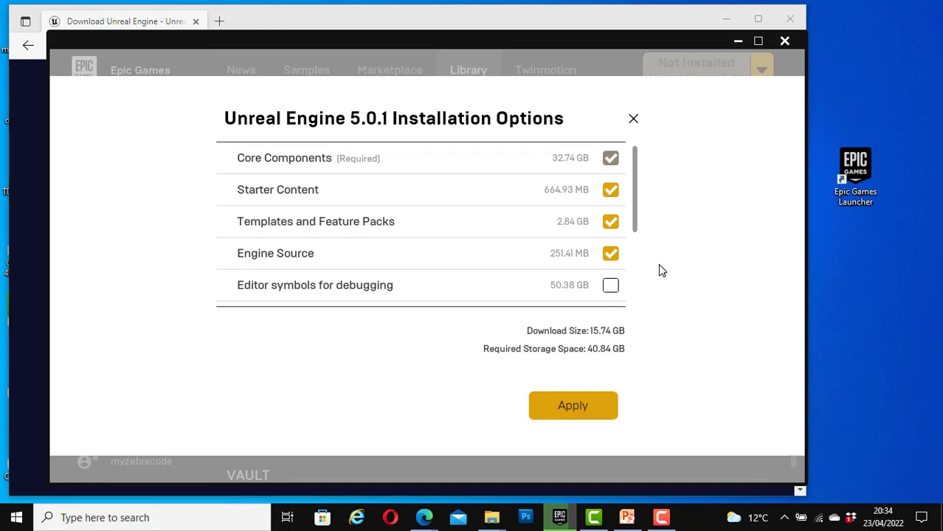
click(573, 409)
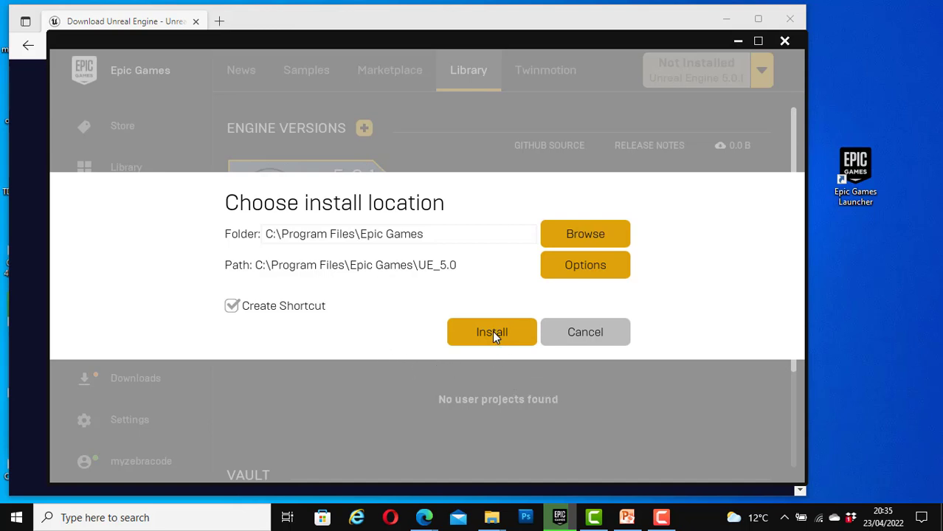
click(492, 332)
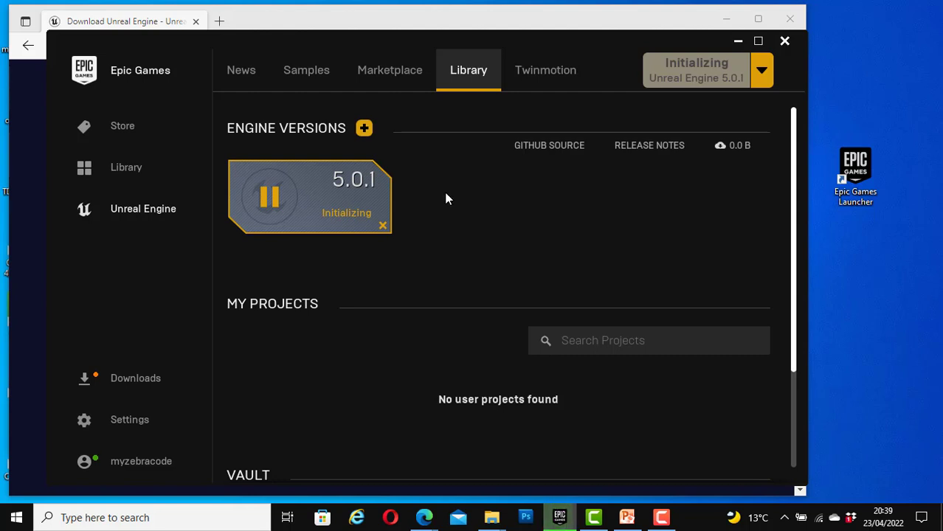
Step: Add another engine version slot and look through the list of older versions available to install
click(366, 130)
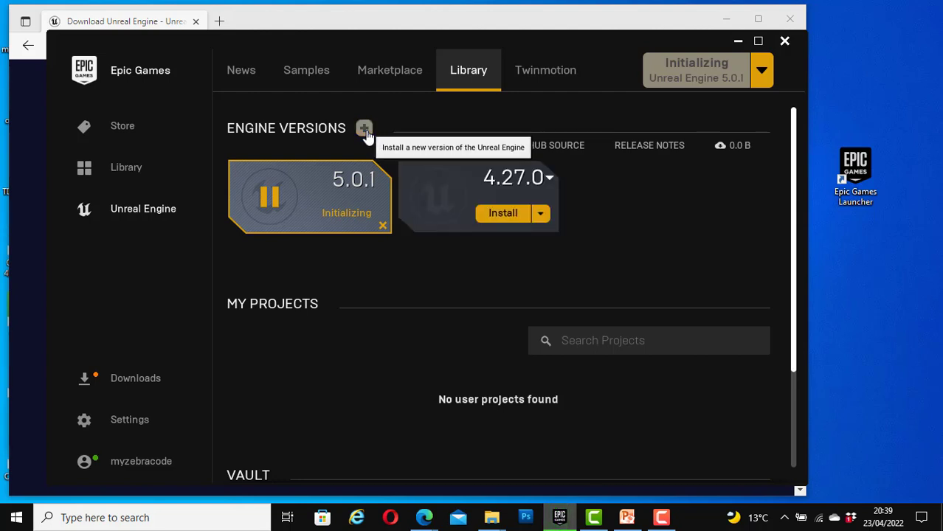
click(551, 179)
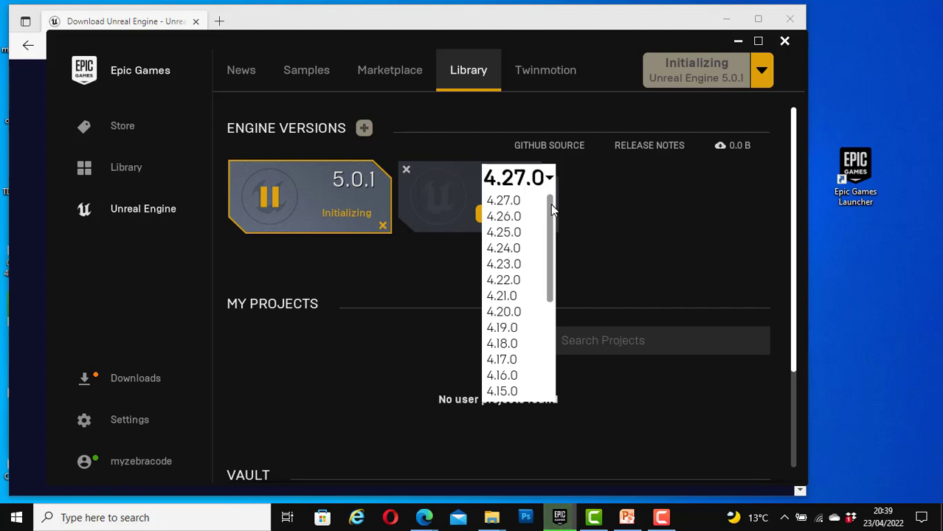
drag(551, 205, 548, 312)
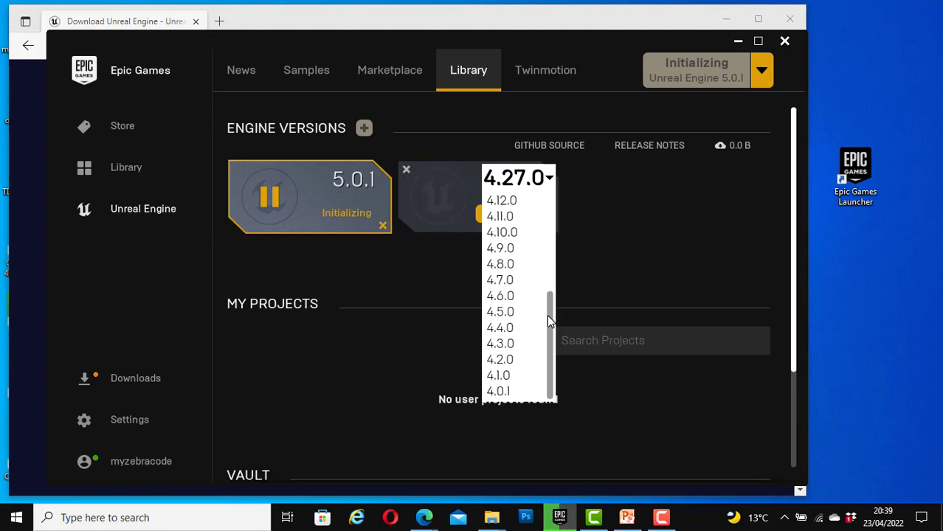
click(603, 240)
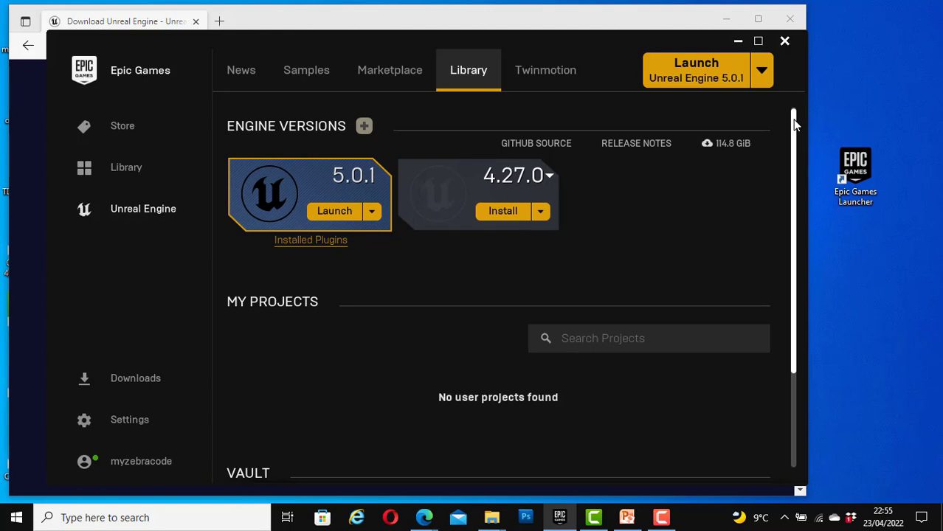
Step: Remove the uninstalled 4.27.0 slot from the engine versions in the library
mouse_move(794, 129)
mouse_down()
mouse_move(805, 217)
mouse_move(799, 117)
mouse_up()
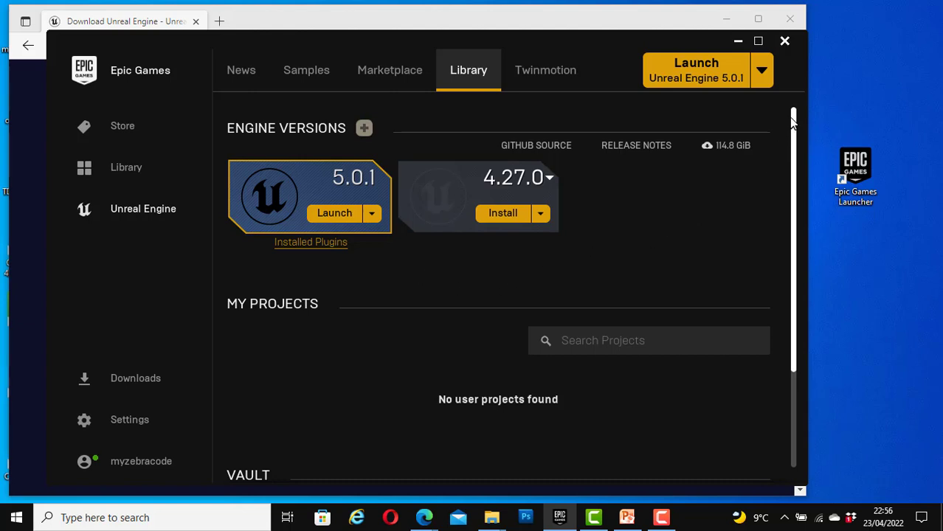
mouse_move(794, 122)
mouse_down()
mouse_move(796, 142)
mouse_move(795, 128)
mouse_up()
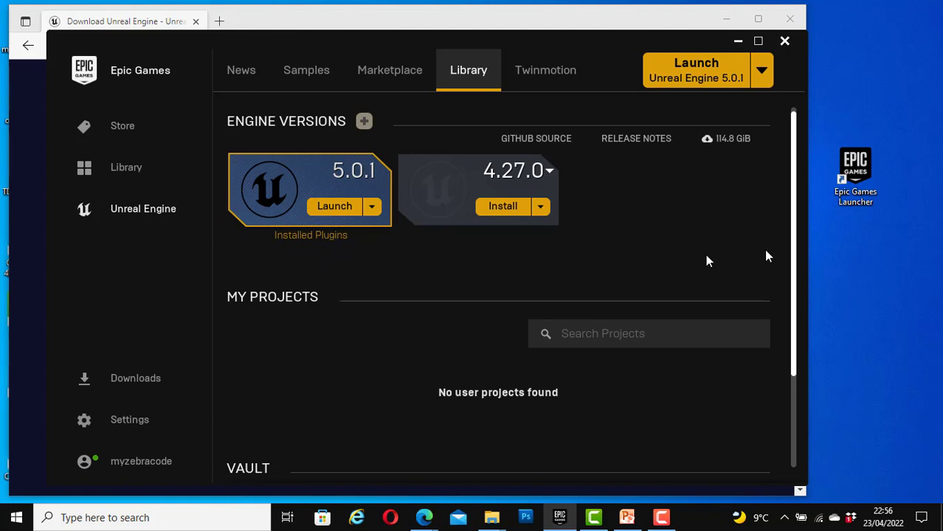
drag(796, 161, 806, 318)
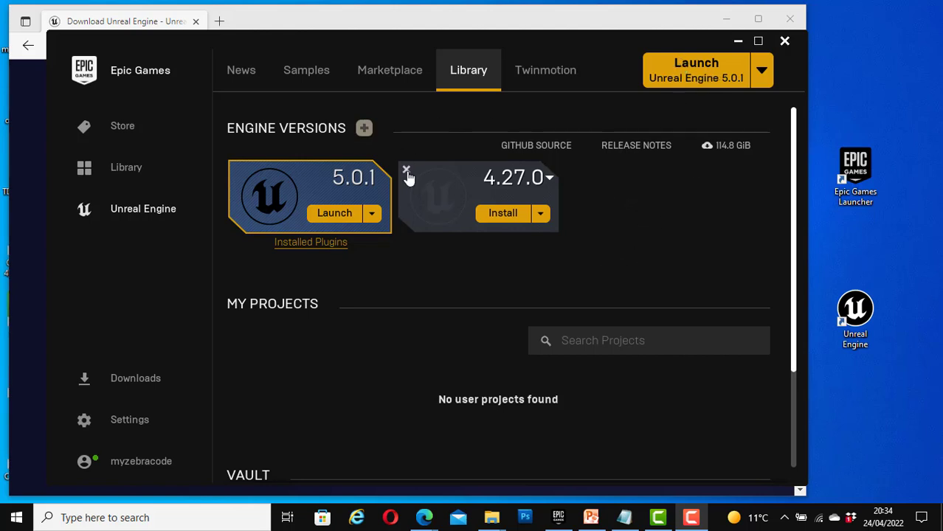
click(406, 172)
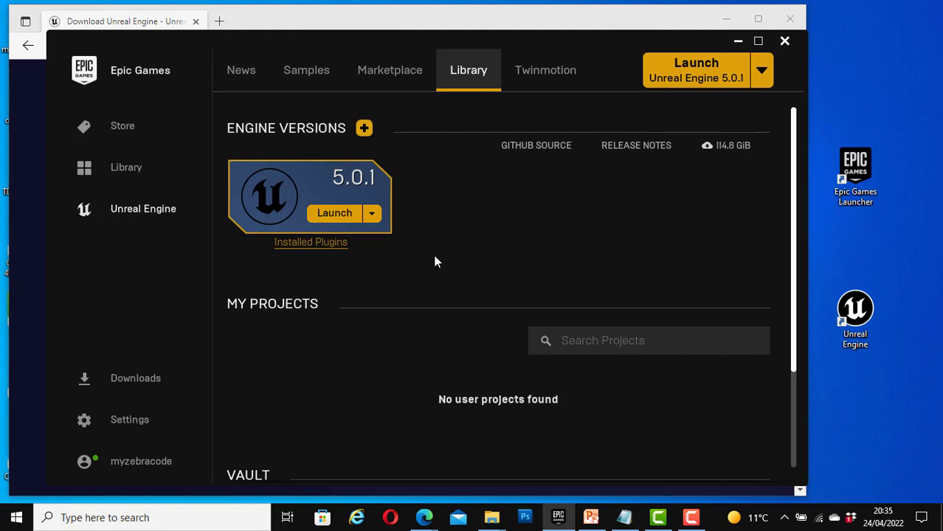
Step: Launch Unreal Engine 5.0.1 and look over the project categories in the Unreal Project Browser
click(683, 70)
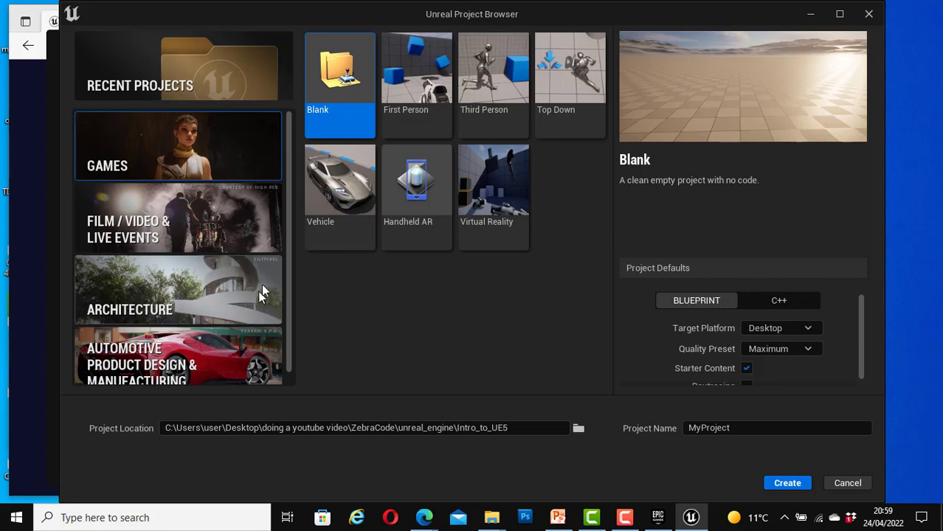
scroll(288, 237, down, 1)
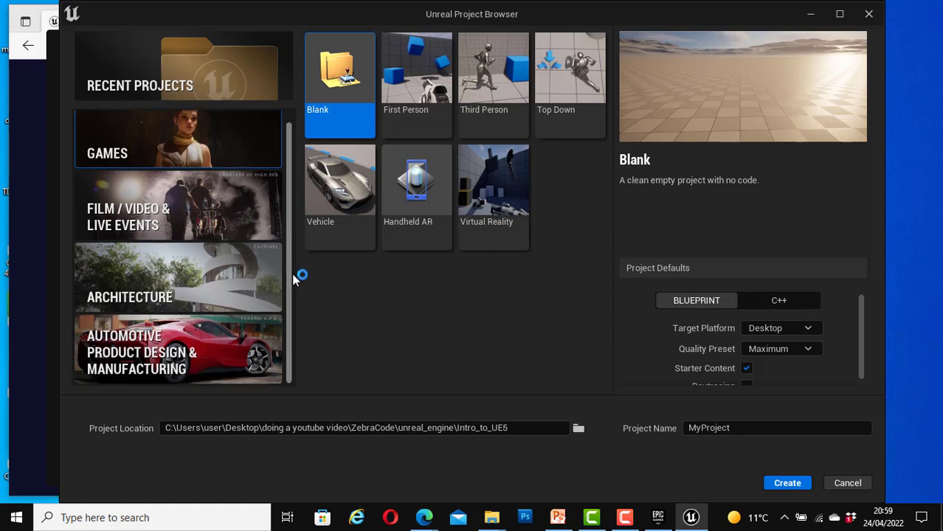
scroll(299, 276, up, 1)
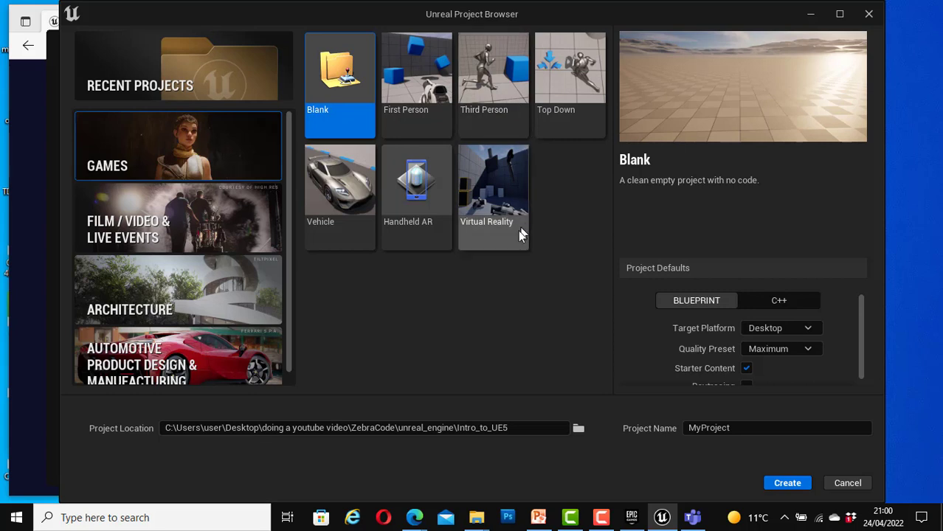
Step: Examine the First Person, Third Person, Top Down, Vehicle, Handheld AR and Virtual Reality templates in the Games category
click(411, 91)
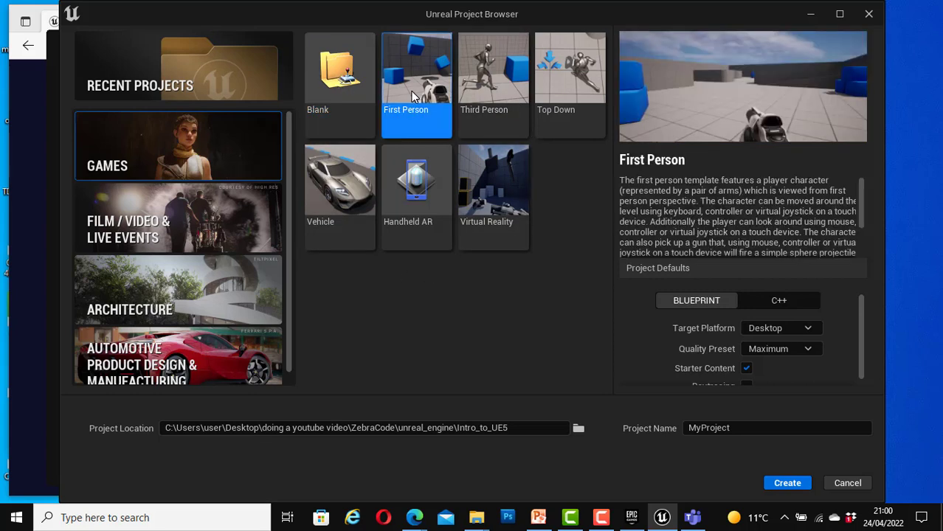
click(495, 94)
click(579, 91)
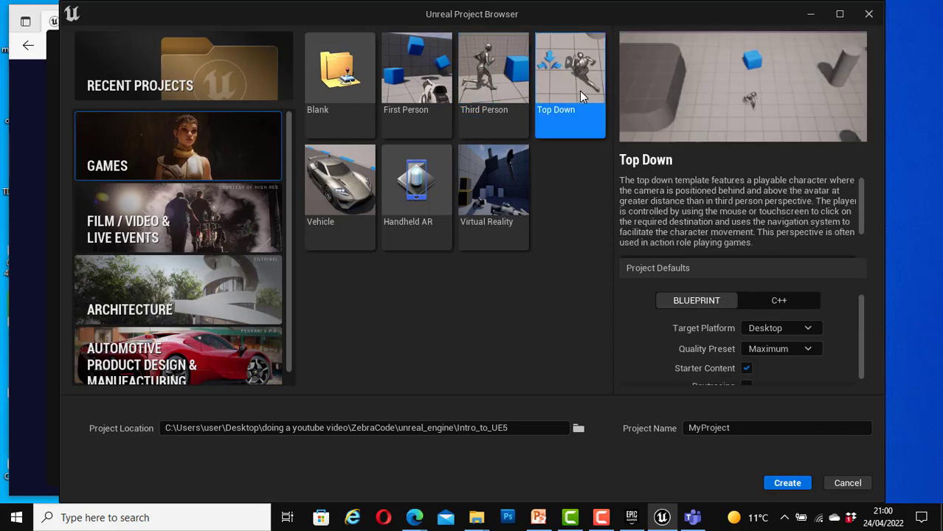
click(318, 226)
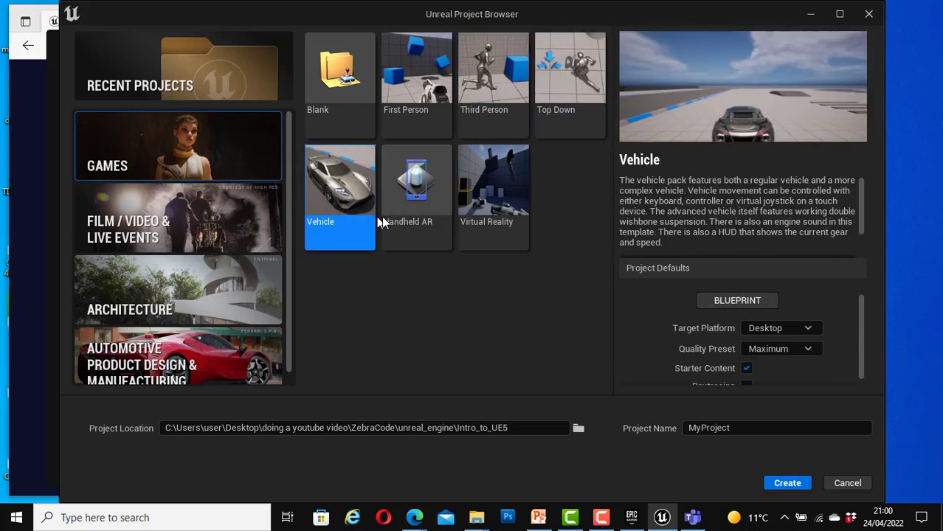
click(410, 221)
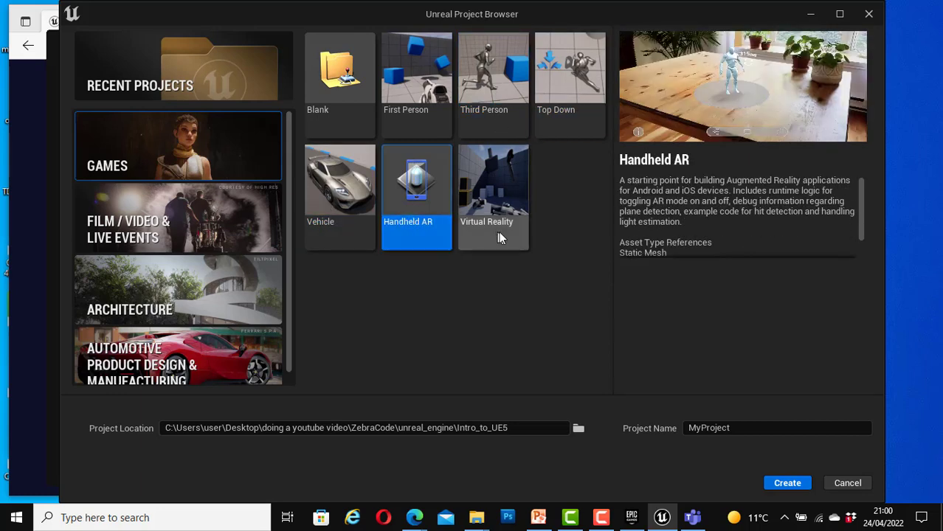
click(497, 213)
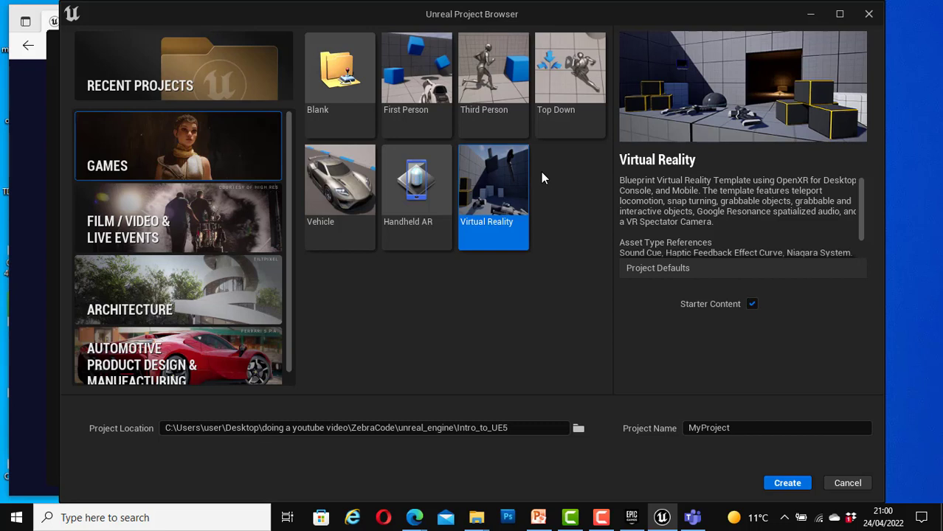
Step: Examine the Virtual Production, DMX, InCameraVFX and Blank templates in the Film / Video & Live Events category
click(200, 233)
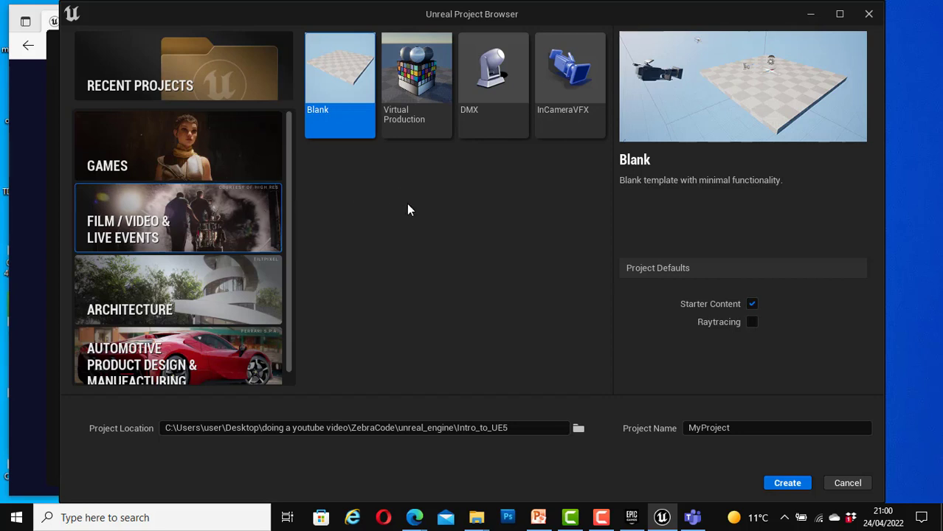
click(421, 100)
click(491, 102)
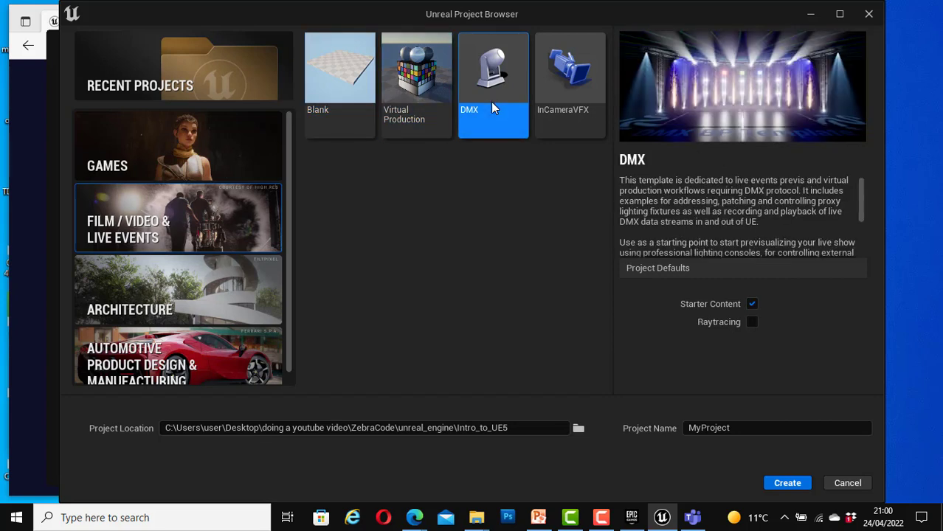
click(567, 112)
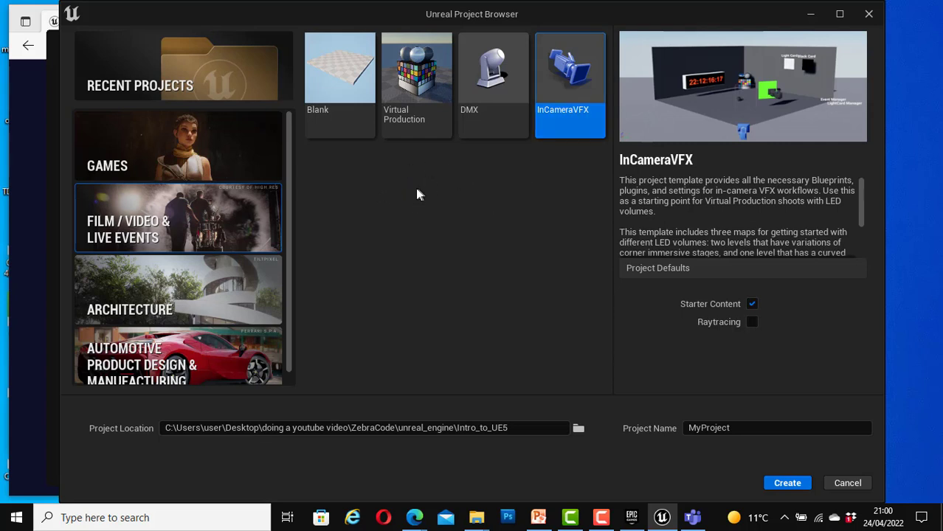
click(342, 87)
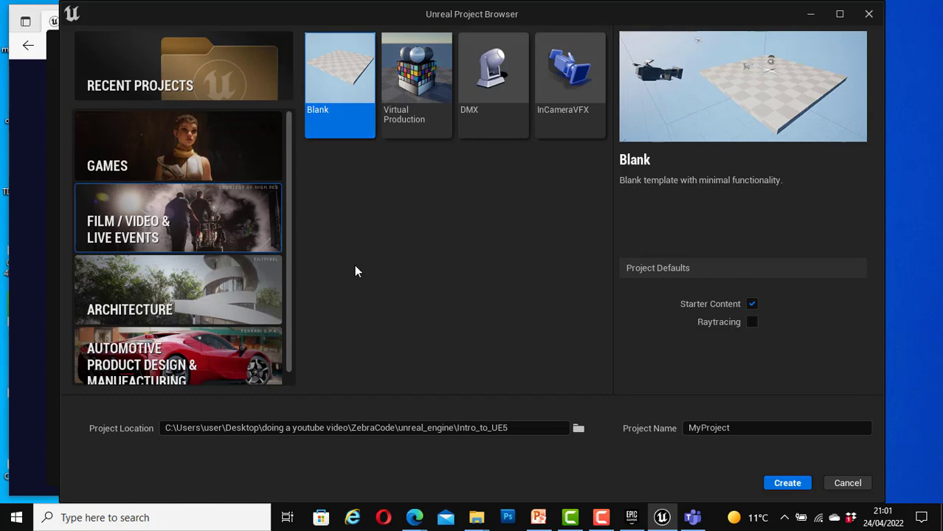
Step: Examine the Archvis, Hololens Viewer, Design Configurator, Collab Viewer, Handheld AR and Blank templates in the Architecture category
click(178, 289)
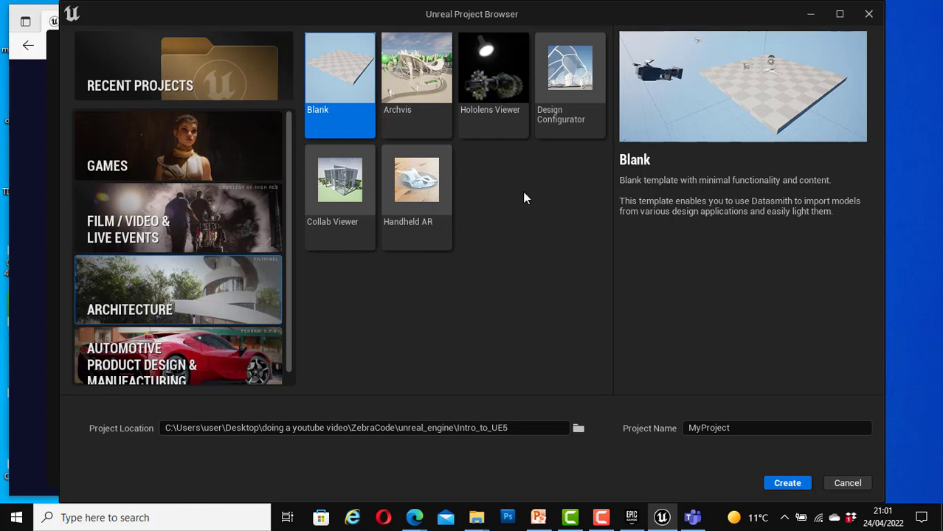
click(416, 110)
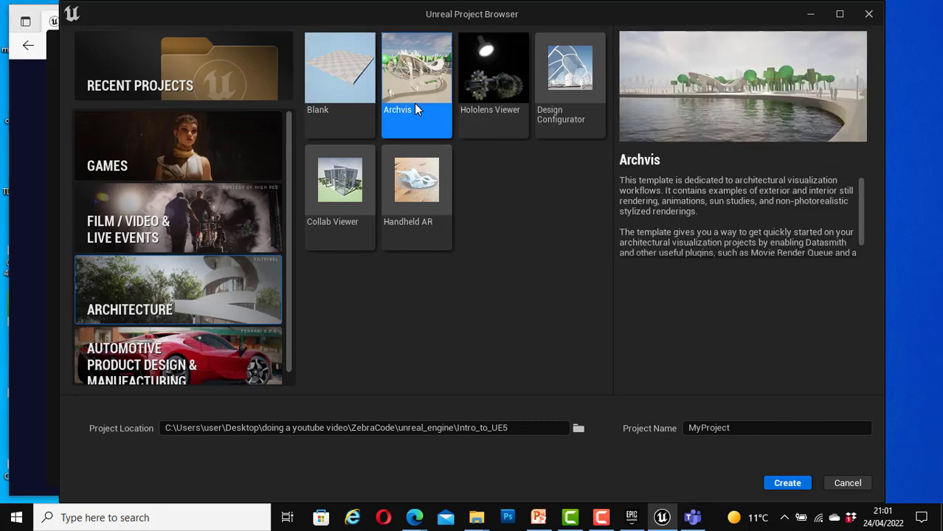
click(491, 121)
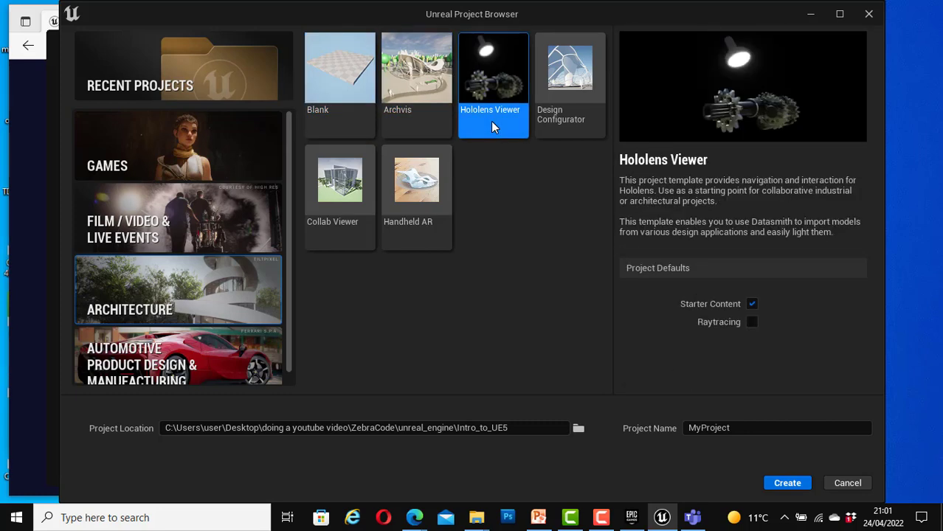
click(578, 124)
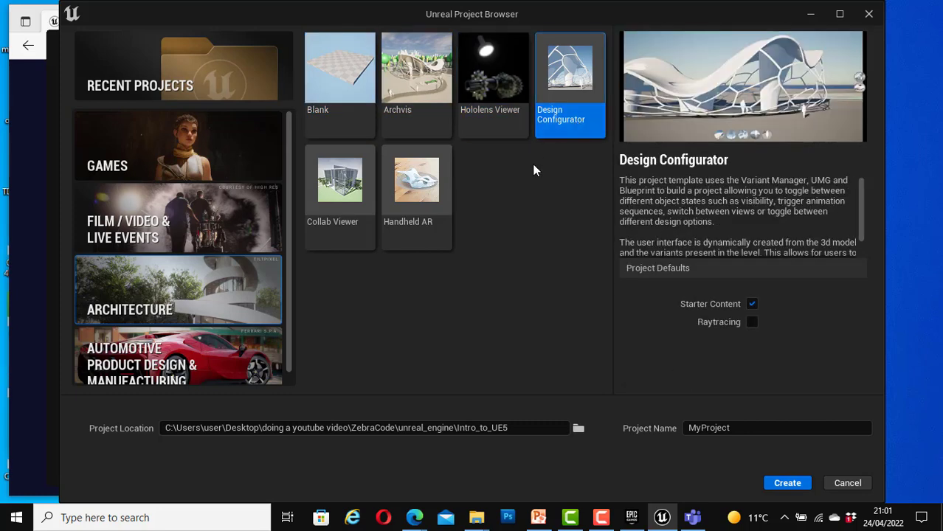
click(338, 193)
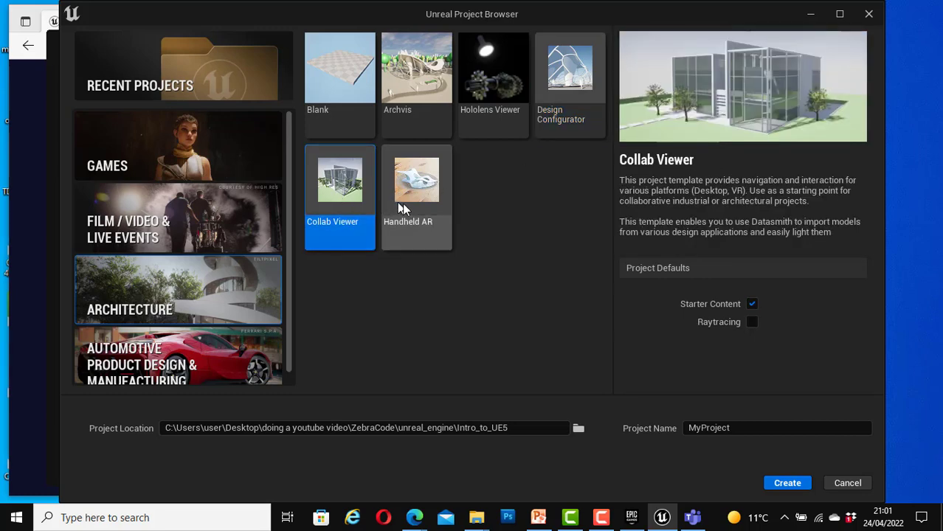
click(416, 217)
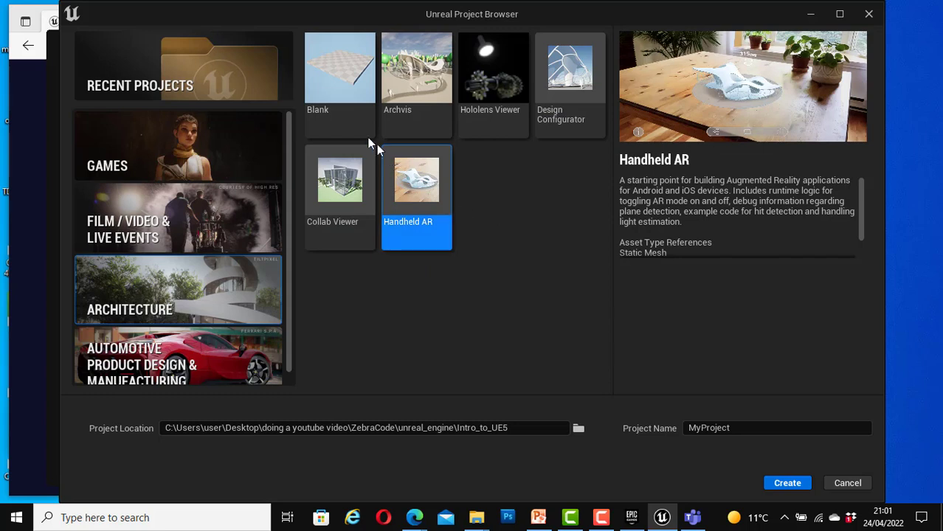
click(340, 69)
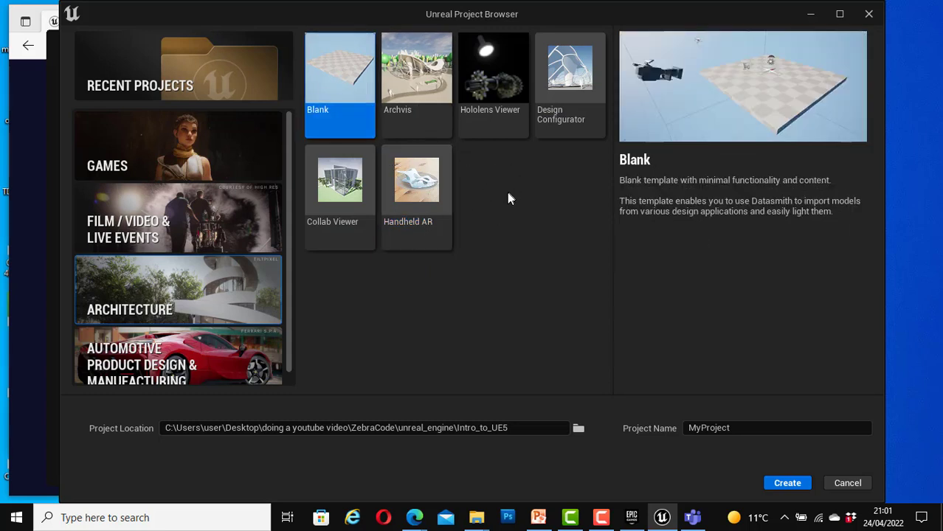
Step: Examine the Photo Studio, Collab Viewer, Product Configurator, Hololens Viewer and Handheld AR templates in the Automotive Product Design & Manufacturing category
click(187, 348)
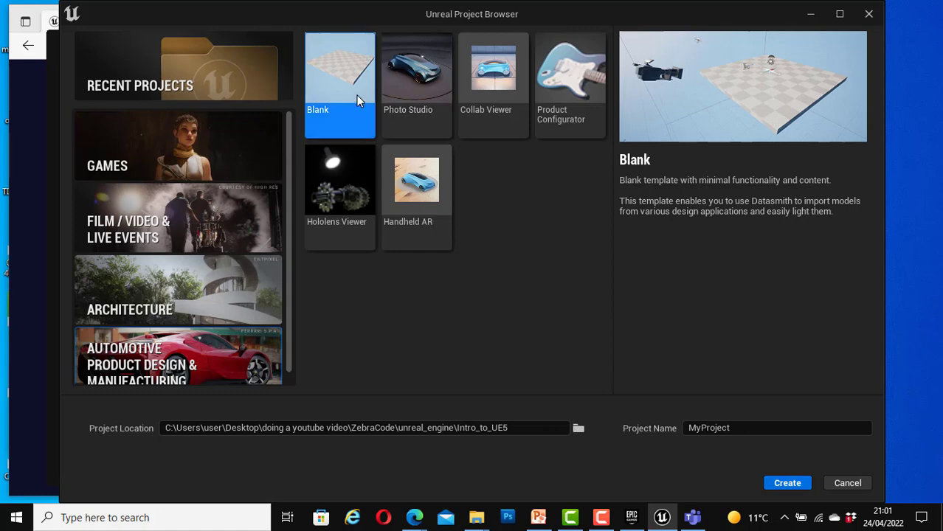
click(418, 120)
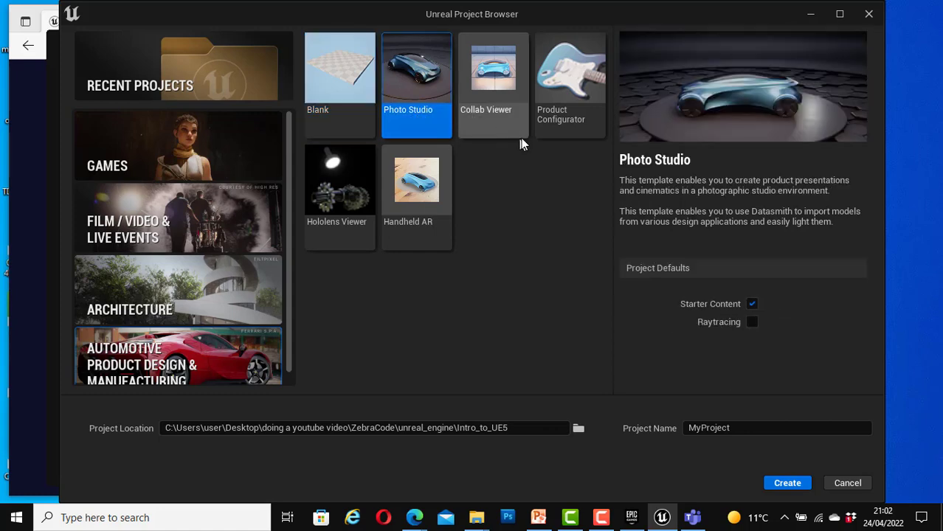
click(501, 112)
click(585, 122)
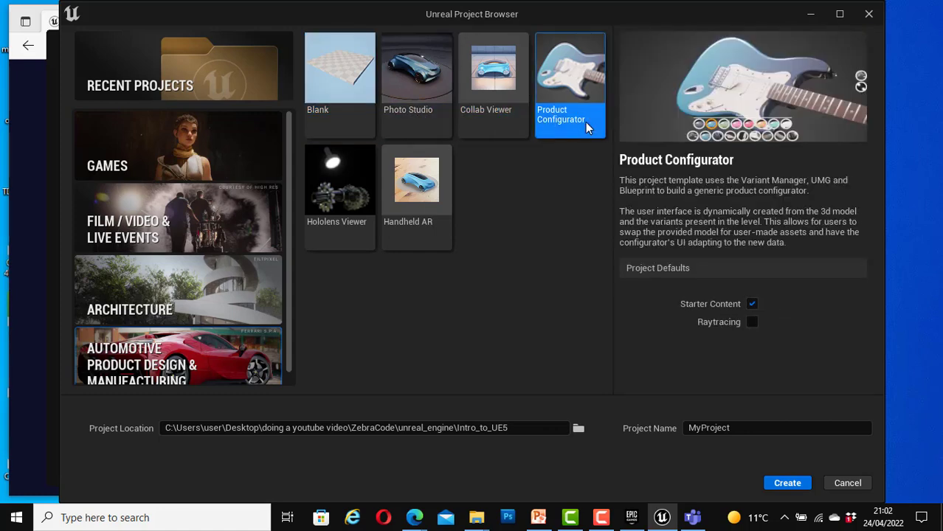
click(326, 201)
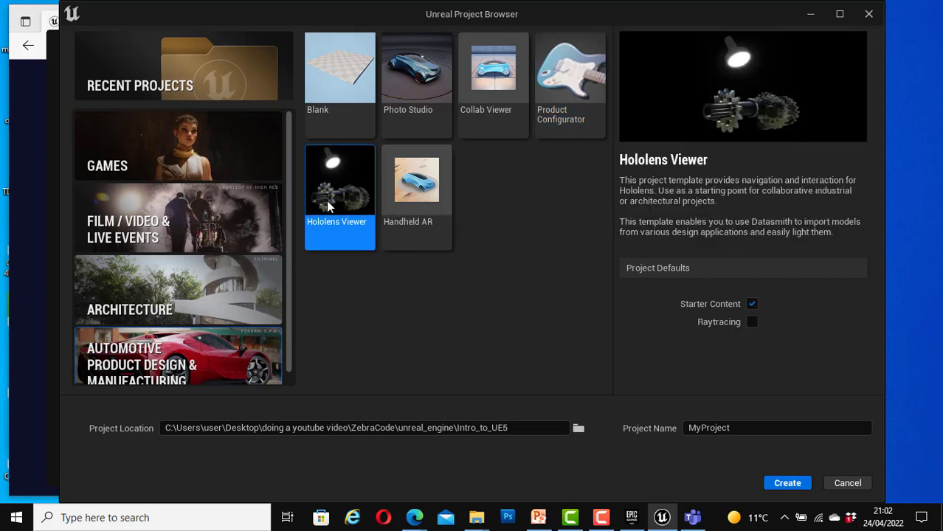
click(424, 213)
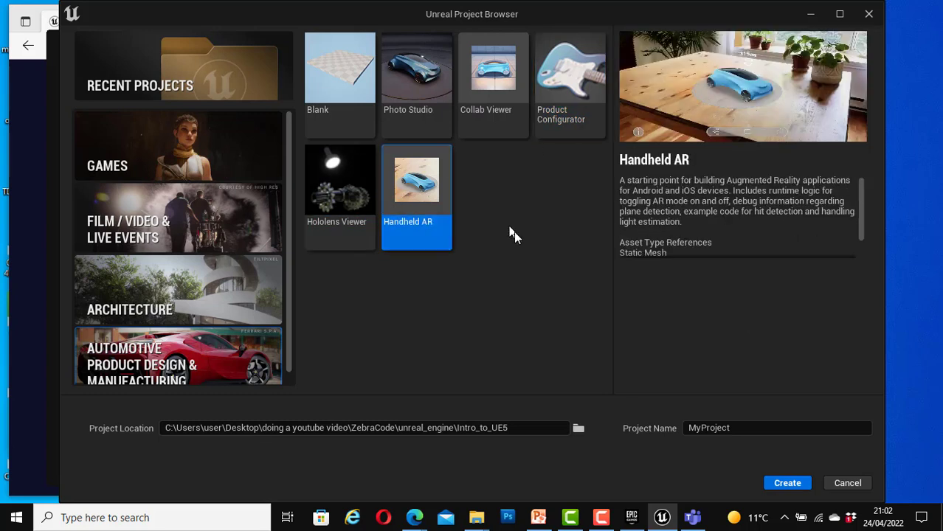